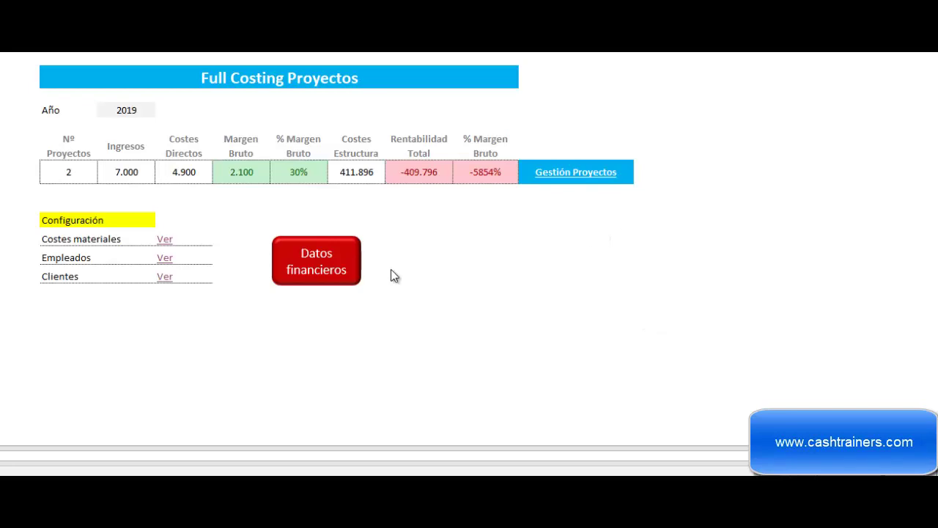
Review the Costes materiales, Empleados and Clientes configuration lists, returning to the start sheet after each one.
{"action": "left_click", "coordinate": [165, 242]}
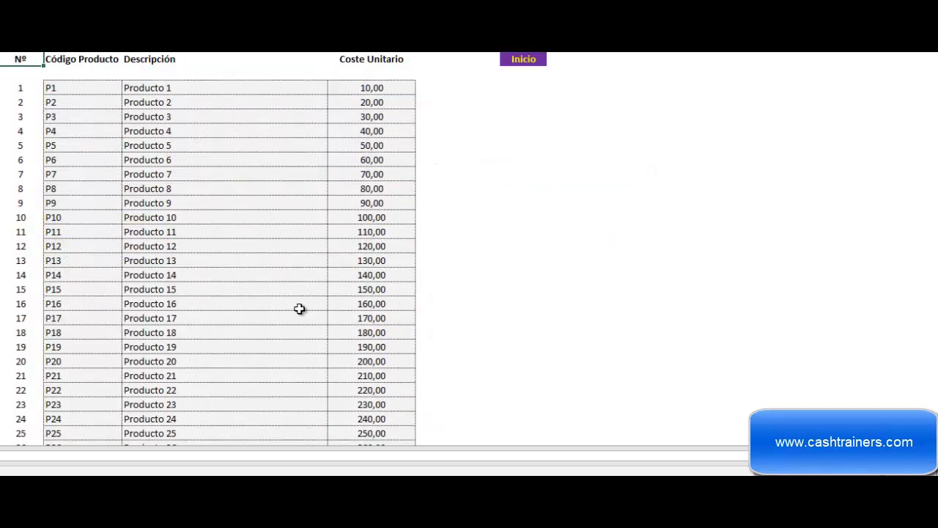
{"action": "left_click", "coordinate": [458, 138]}
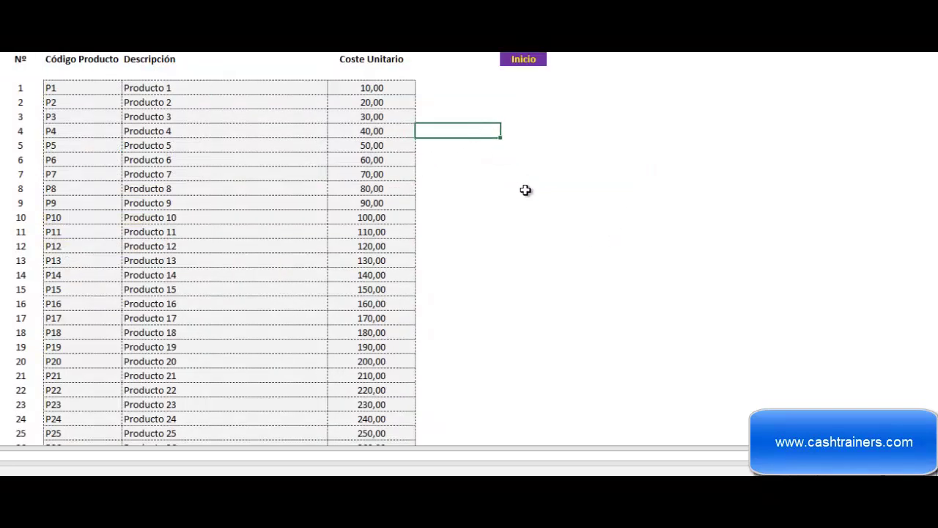
{"action": "left_click", "coordinate": [533, 68]}
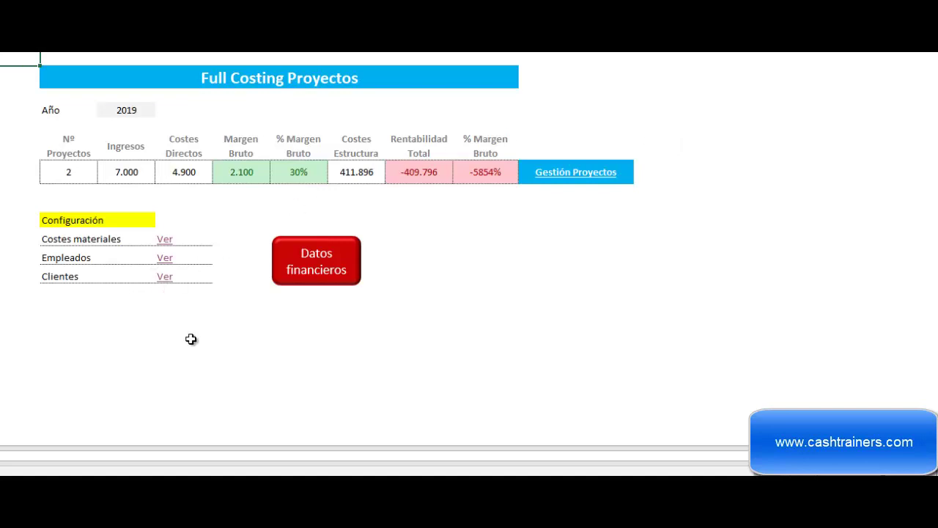
{"action": "left_click", "coordinate": [166, 258]}
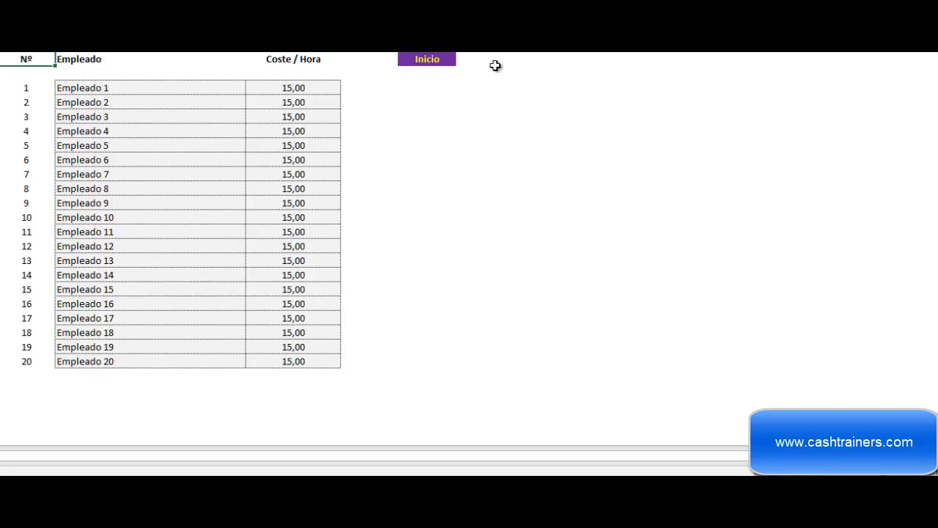
{"action": "left_click", "coordinate": [436, 63]}
{"action": "left_click", "coordinate": [162, 277]}
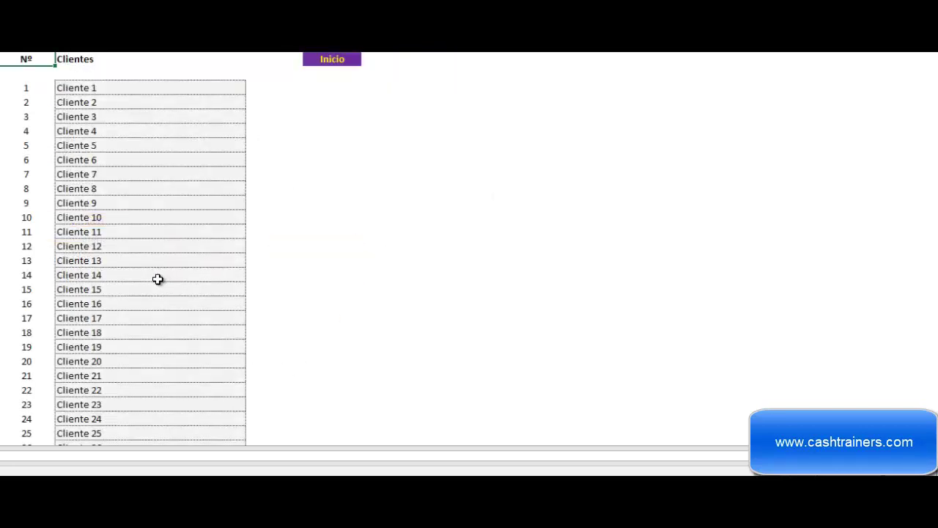
{"action": "left_click", "coordinate": [332, 60]}
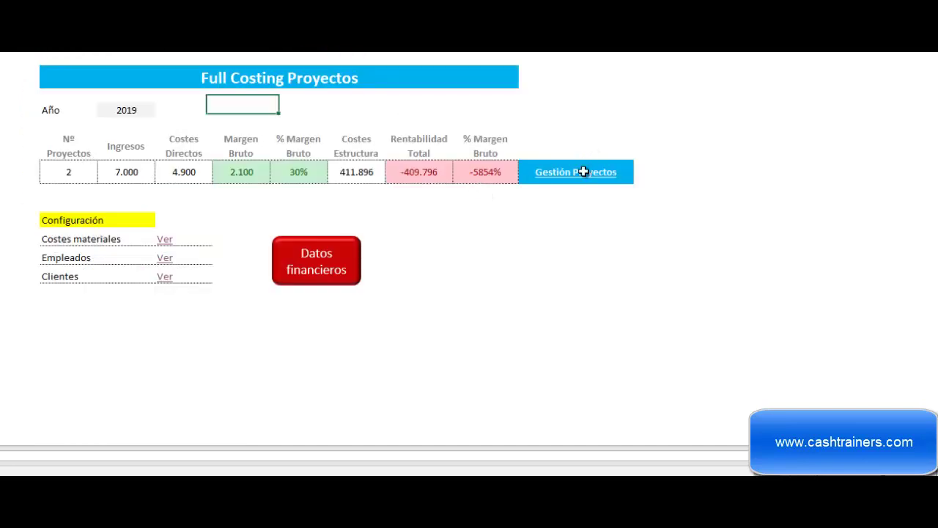
Open the PRO1 project sheet from Gestión Proyectos.
{"action": "left_click", "coordinate": [583, 172]}
{"action": "left_click", "coordinate": [807, 174]}
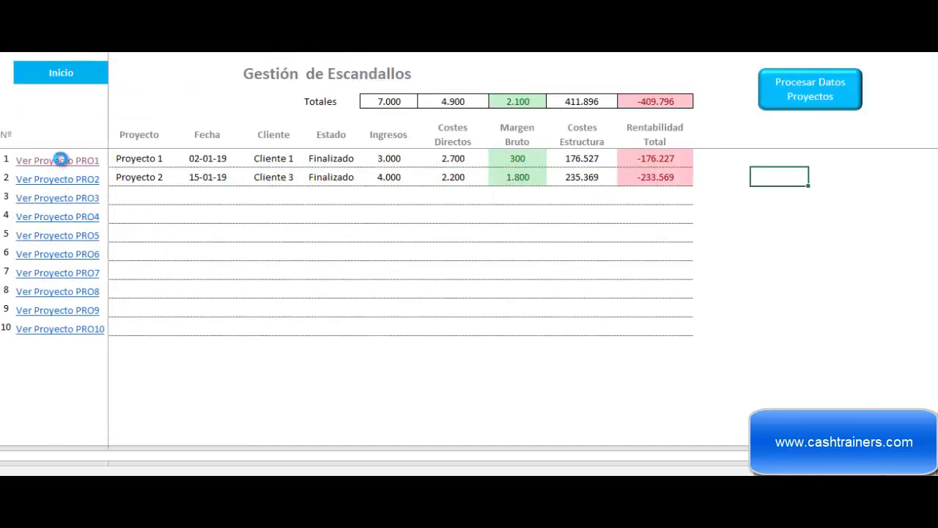
{"action": "left_click", "coordinate": [61, 160]}
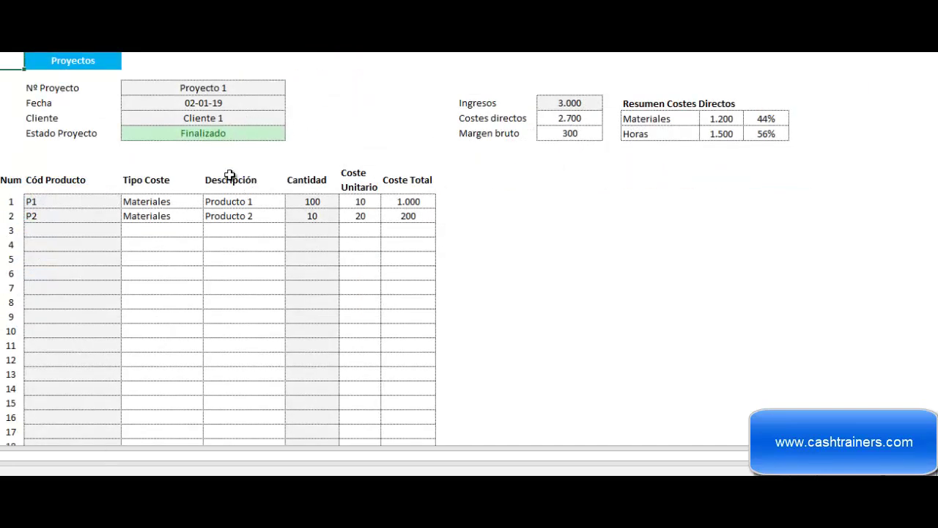
Examine the project's material cost lines and employee hour lines, including quantities, unit costs and total costs.
{"action": "scroll", "coordinate": [213, 204], "scroll_direction": "down", "scroll_amount": 3}
{"action": "scroll", "coordinate": [198, 203], "scroll_direction": "up", "scroll_amount": 3}
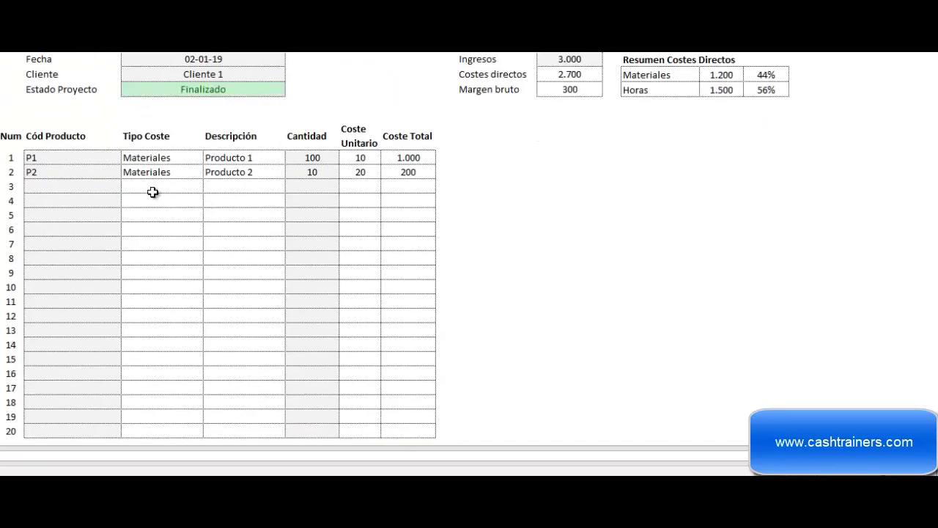
{"action": "scroll", "coordinate": [154, 192], "scroll_direction": "up", "scroll_amount": 1}
{"action": "scroll", "coordinate": [95, 205], "scroll_direction": "down", "scroll_amount": 7}
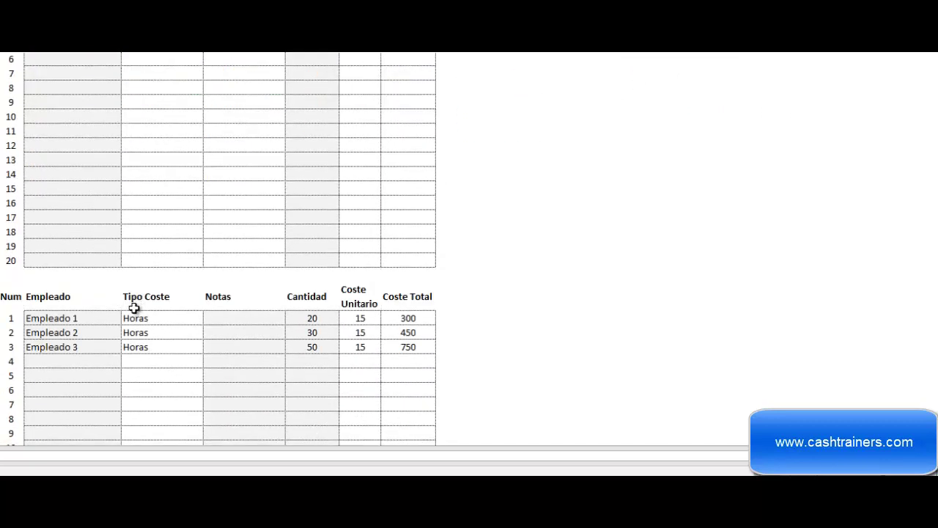
{"action": "scroll", "coordinate": [96, 316], "scroll_direction": "up", "scroll_amount": 6}
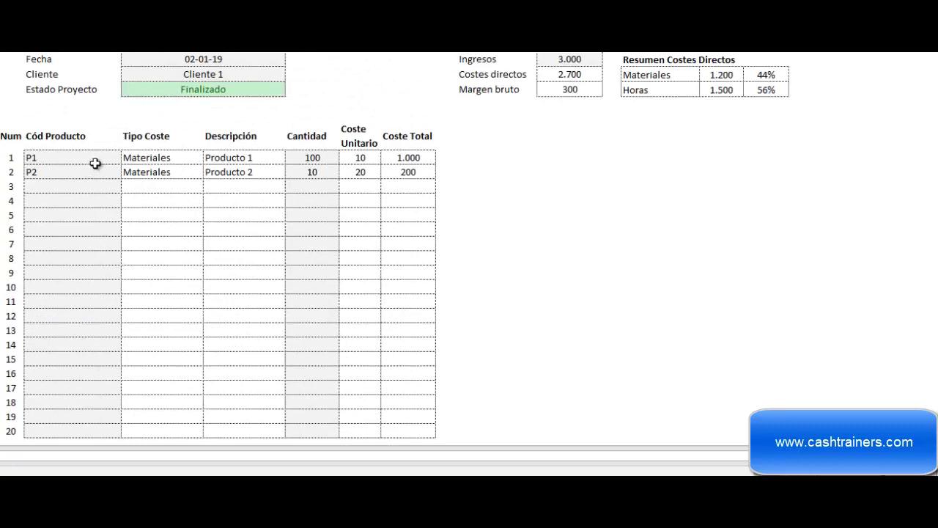
{"action": "scroll", "coordinate": [101, 187], "scroll_direction": "up", "scroll_amount": 1}
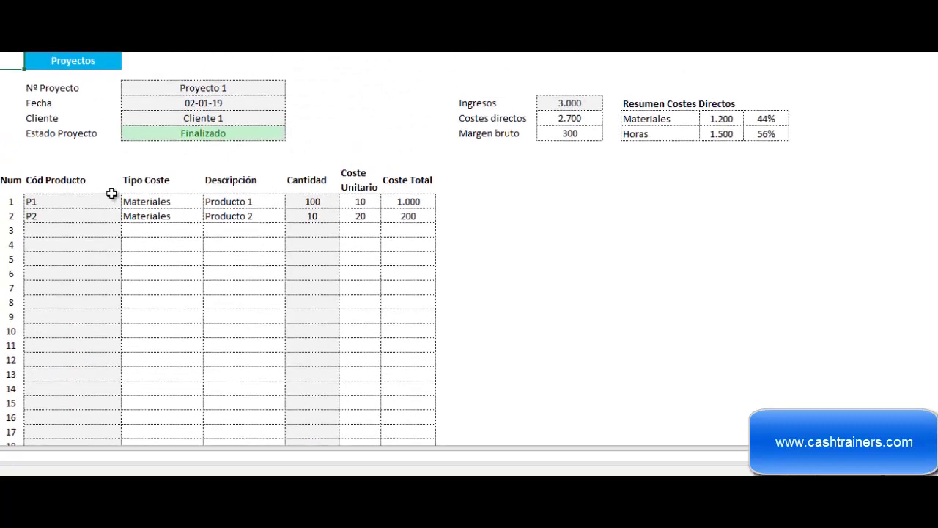
{"action": "left_click", "coordinate": [316, 204]}
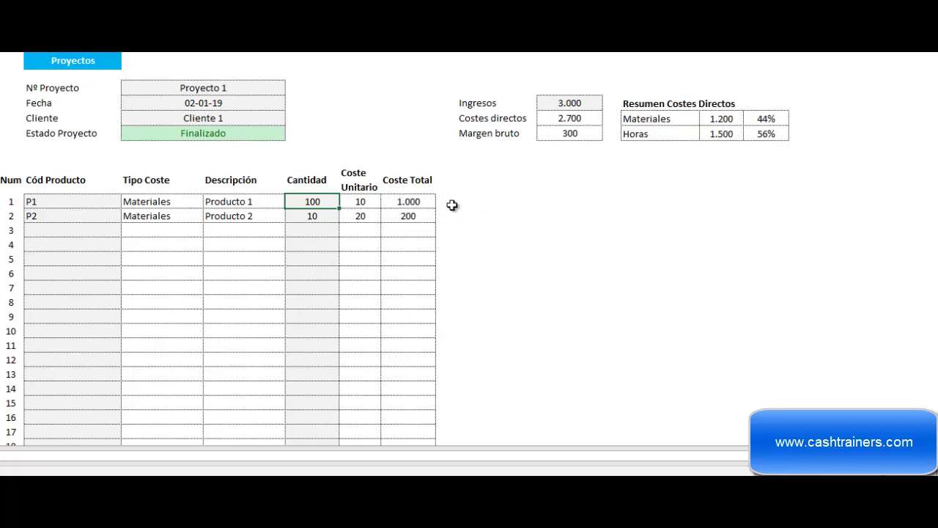
{"action": "scroll", "coordinate": [299, 251], "scroll_direction": "down", "scroll_amount": 6}
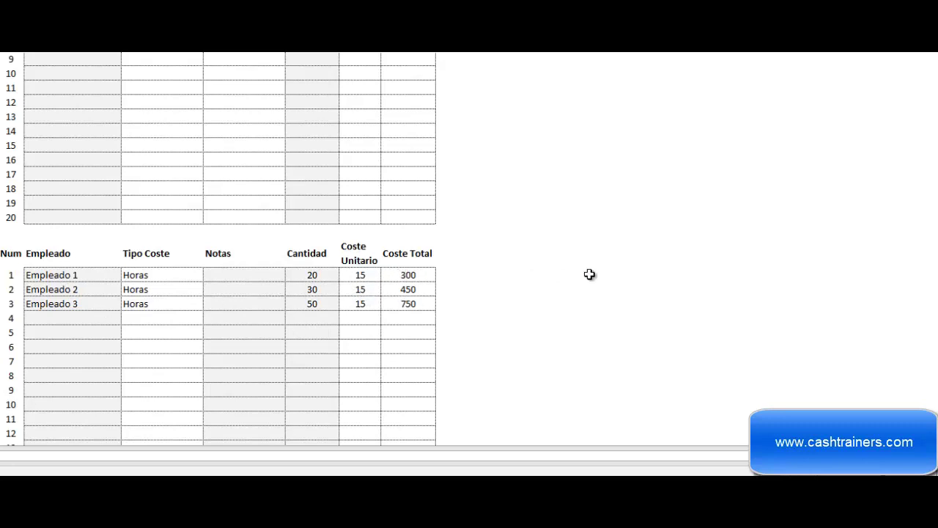
{"action": "scroll", "coordinate": [617, 288], "scroll_direction": "up", "scroll_amount": 6}
{"action": "left_click", "coordinate": [537, 253]}
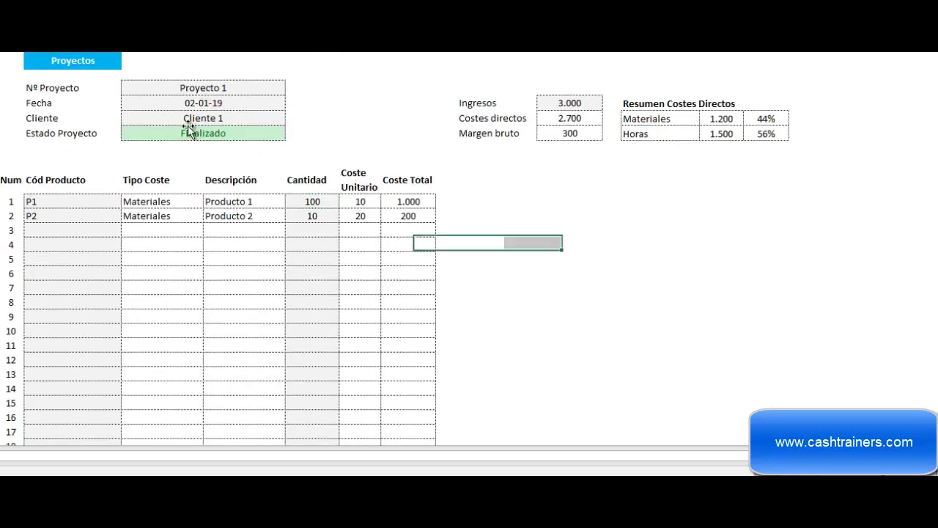
Check the choices offered for the project's Cliente and Estado Proyecto fields without changing either one.
{"action": "left_click", "coordinate": [188, 132]}
{"action": "left_click", "coordinate": [260, 119]}
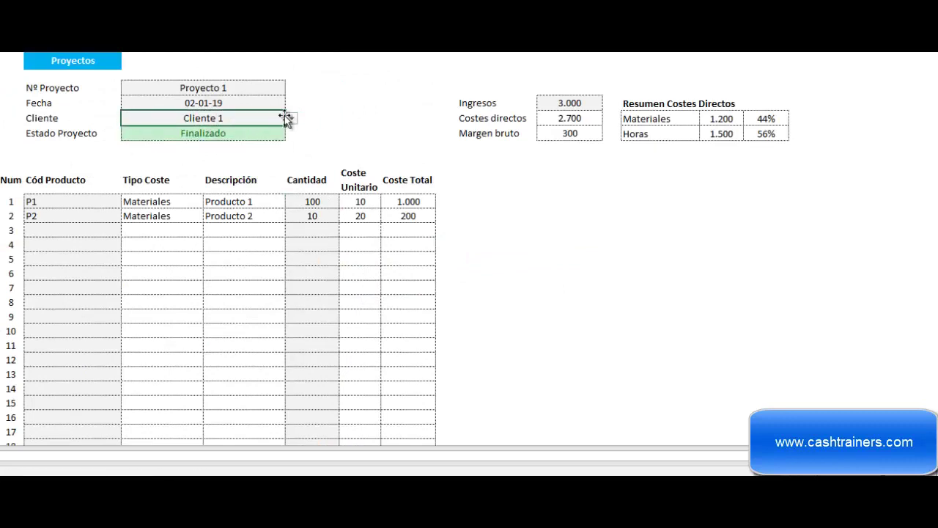
{"action": "left_click", "coordinate": [290, 118]}
{"action": "left_click", "coordinate": [265, 132]}
{"action": "left_click", "coordinate": [283, 134]}
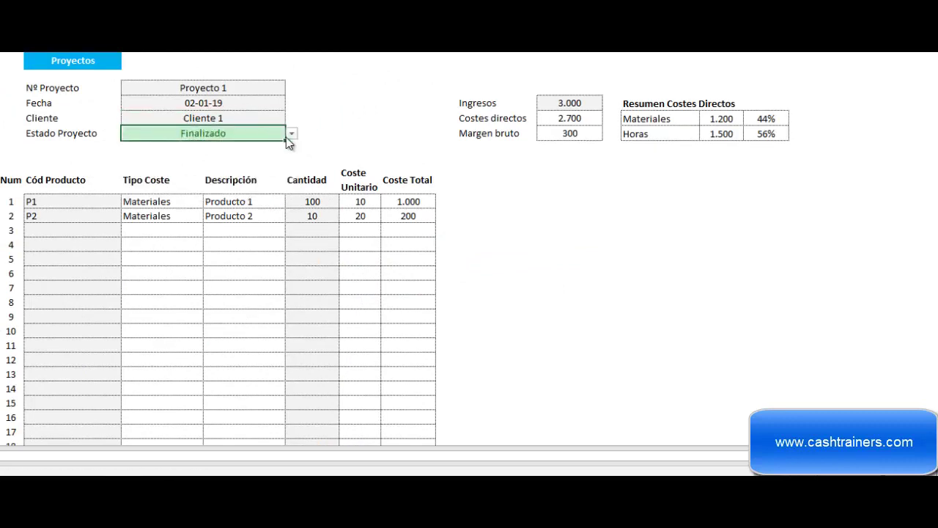
{"action": "left_click", "coordinate": [291, 134]}
{"action": "left_click", "coordinate": [291, 134]}
{"action": "left_click", "coordinate": [317, 119]}
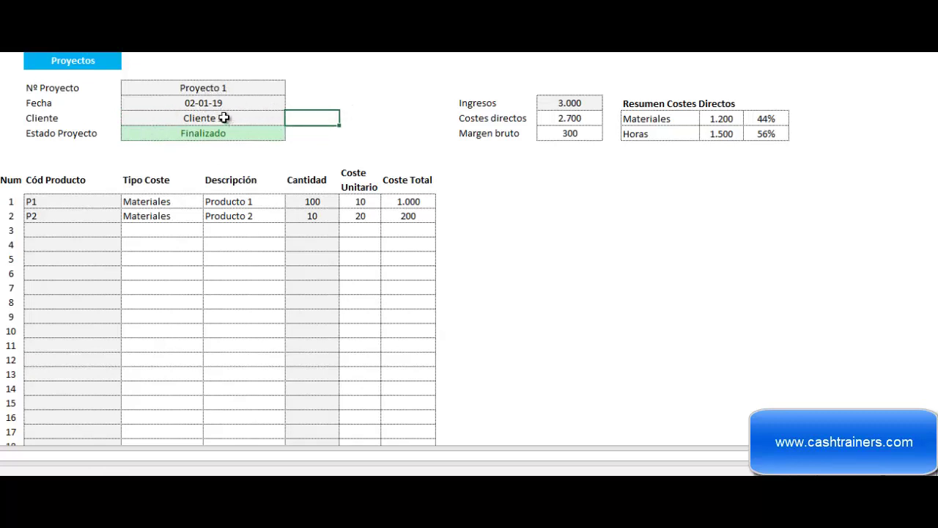
Set the project's Ingresos to 4.000.
{"action": "left_click", "coordinate": [595, 189]}
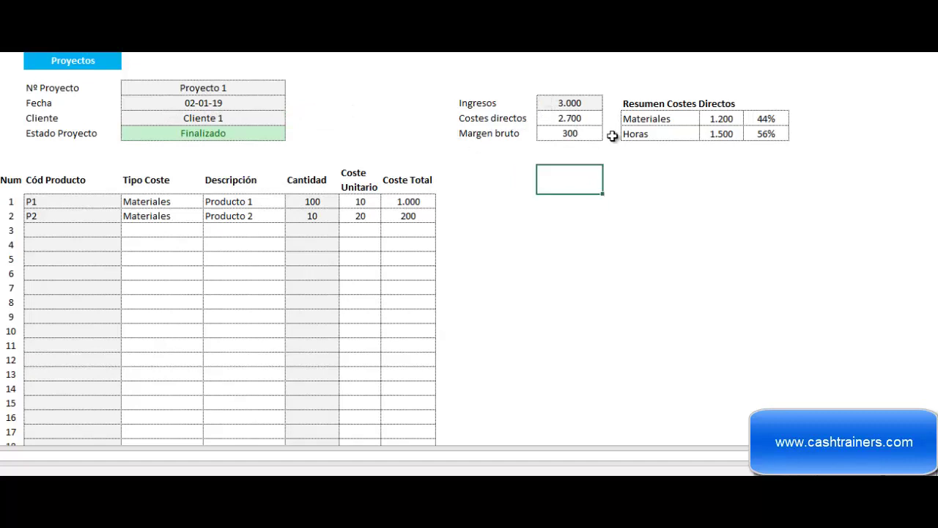
{"action": "left_click", "coordinate": [579, 103]}
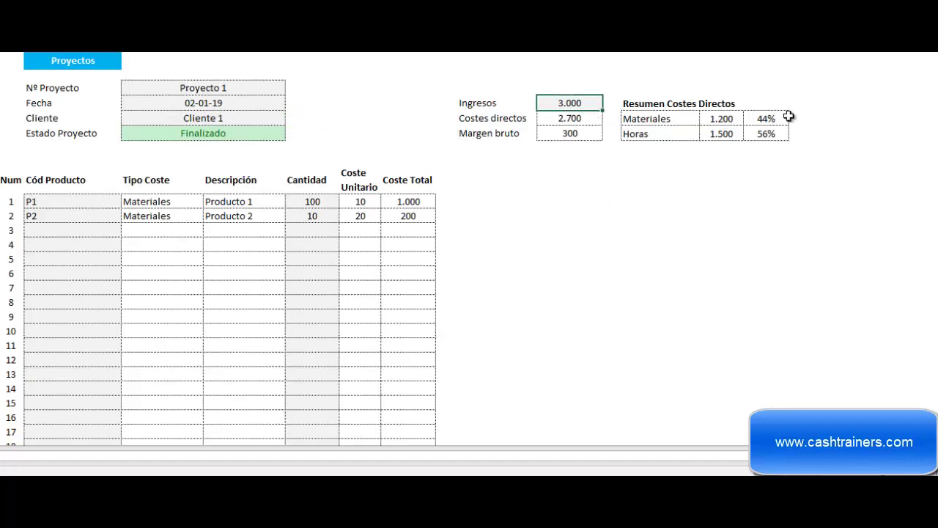
{"action": "type", "text": "4.0"}
{"action": "type", "text": "00"}
{"action": "key", "text": "Return"}
{"action": "left_click", "coordinate": [612, 215]}
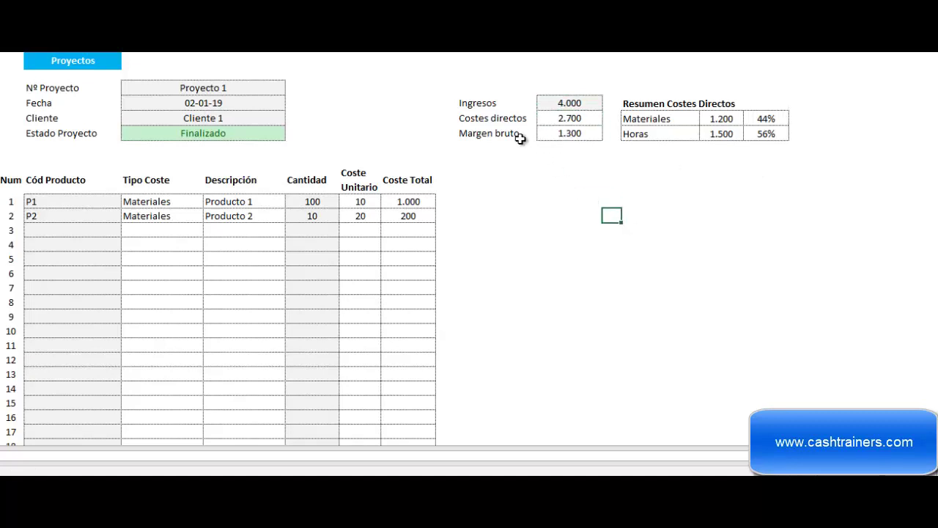
Examine the Resumen Costes Directos breakdown of materials and hours, then return to the project list to review its figures.
{"action": "left_click", "coordinate": [418, 72]}
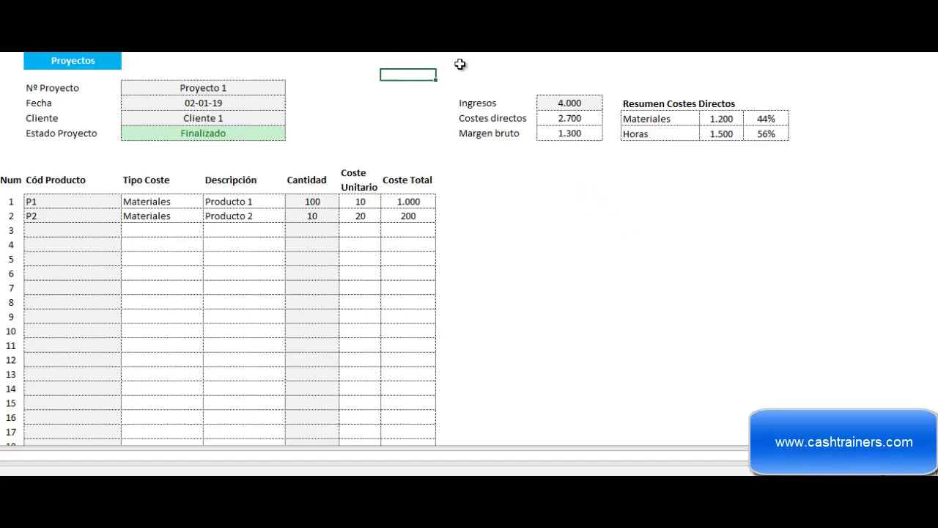
{"action": "left_click", "coordinate": [495, 118]}
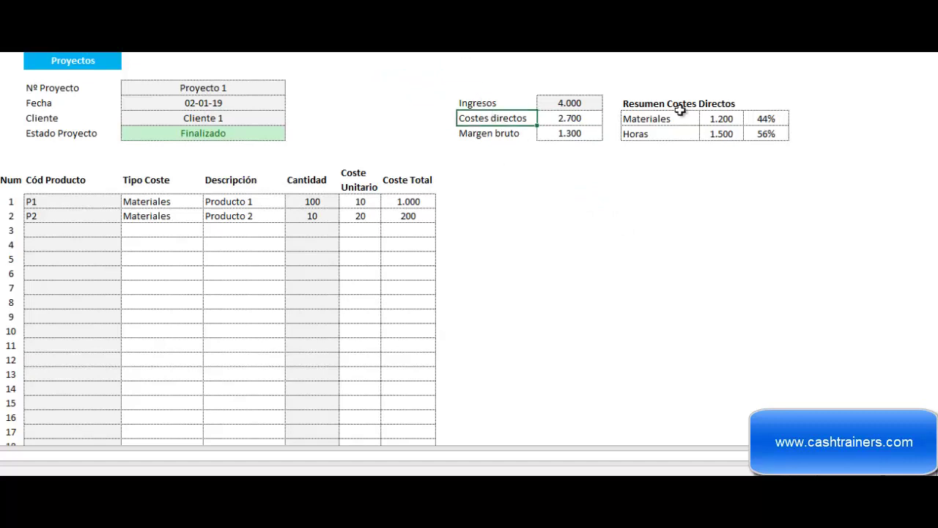
{"action": "left_click", "coordinate": [803, 87]}
{"action": "left_click", "coordinate": [815, 118]}
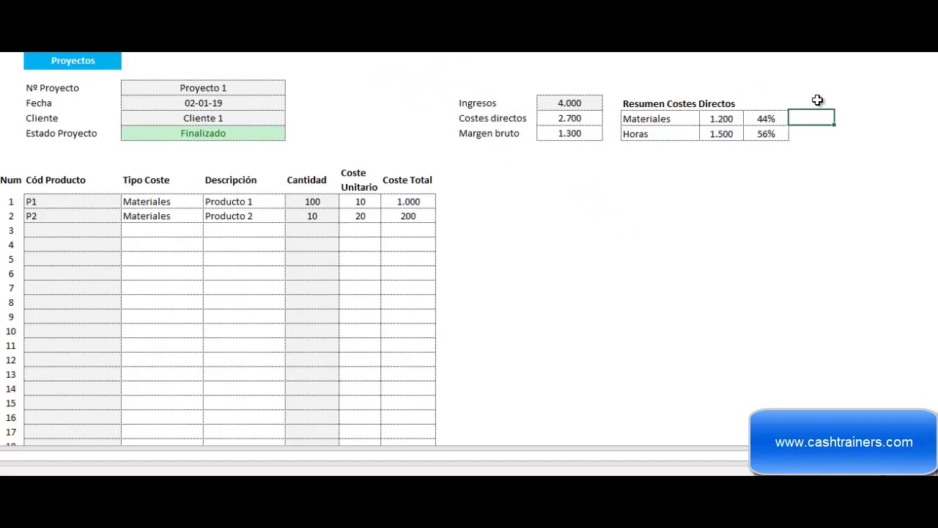
{"action": "left_click", "coordinate": [816, 101]}
{"action": "left_click", "coordinate": [815, 132]}
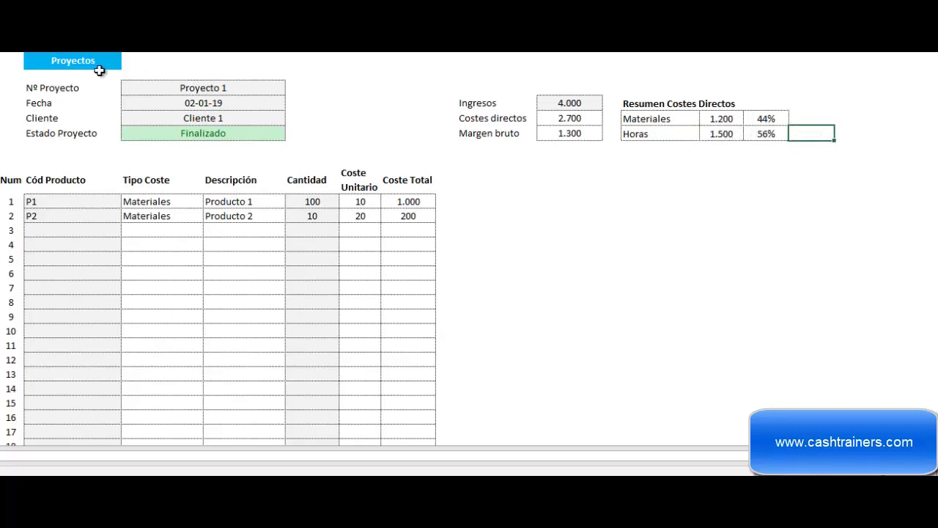
{"action": "left_click", "coordinate": [71, 66]}
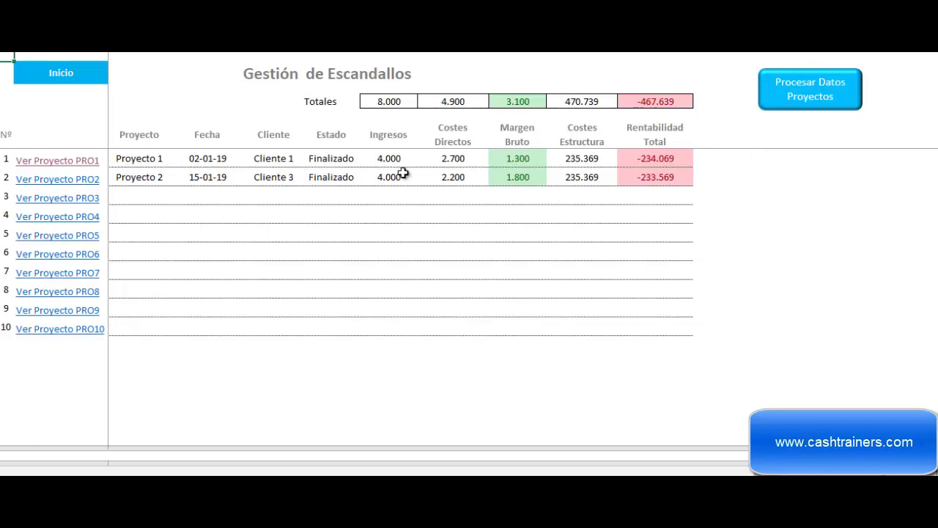
Reopen the PRO1 project sheet and set its Ingresos to 3.000.
{"action": "left_click", "coordinate": [64, 164]}
{"action": "left_click", "coordinate": [568, 102]}
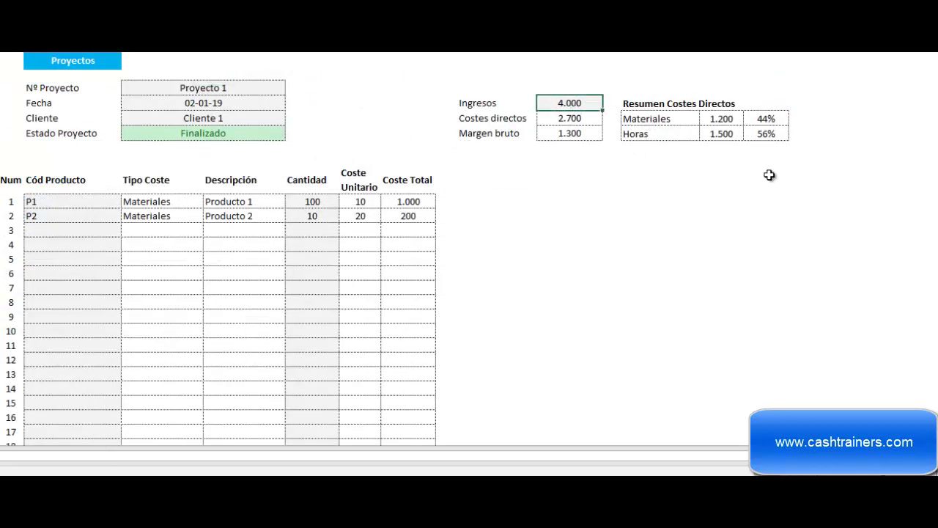
{"action": "type", "text": "300"}
{"action": "key", "text": "Return"}
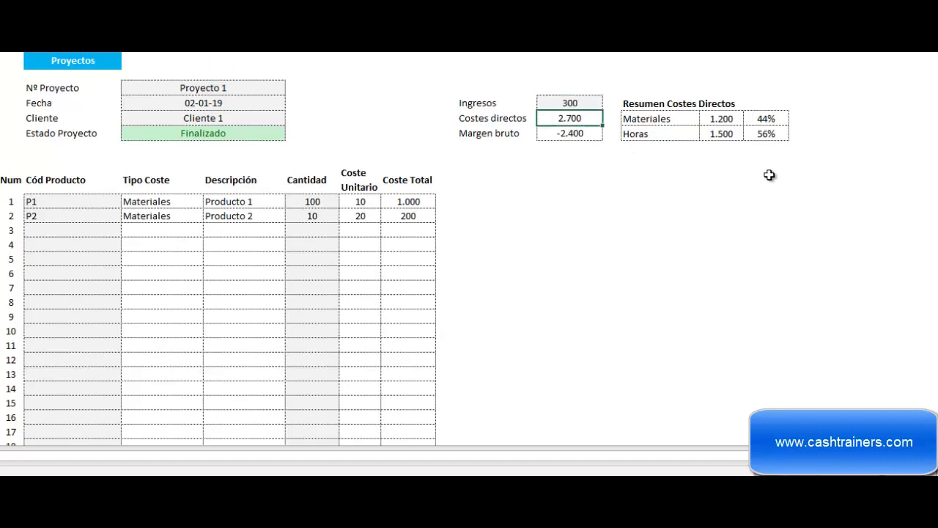
{"action": "key", "text": "Up"}
{"action": "type", "text": "3."}
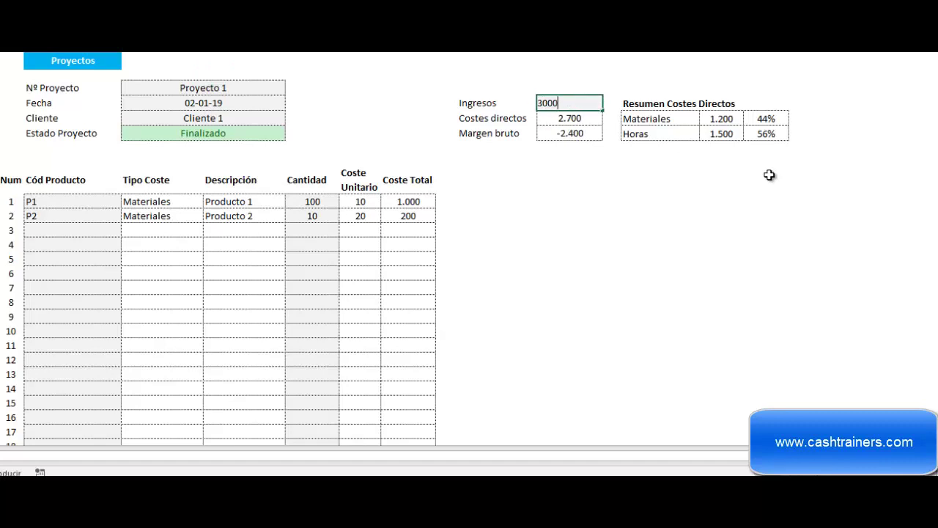
{"action": "type", "text": "000"}
{"action": "key", "text": "Return"}
{"action": "left_click", "coordinate": [770, 176]}
Review the totals in the project list and return to the Full Costing Proyectos start sheet.
{"action": "left_click", "coordinate": [83, 65]}
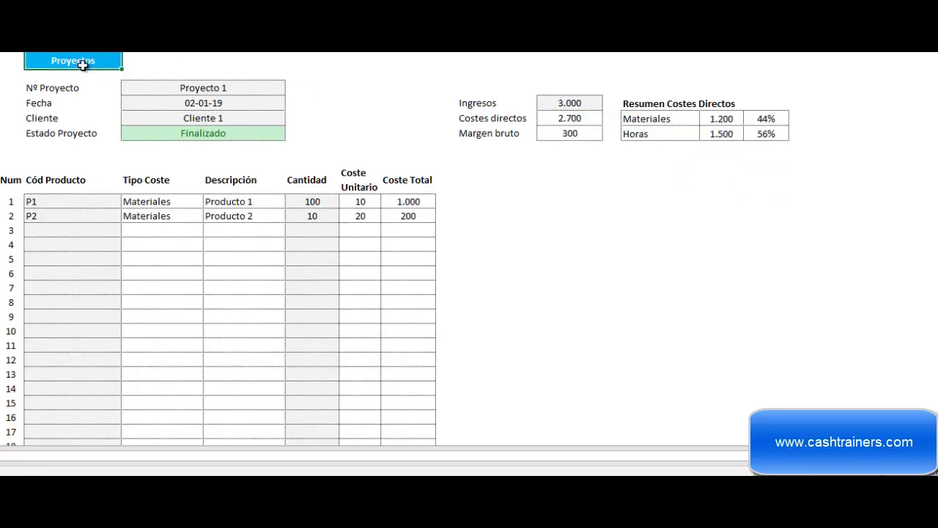
{"action": "left_click", "coordinate": [83, 64]}
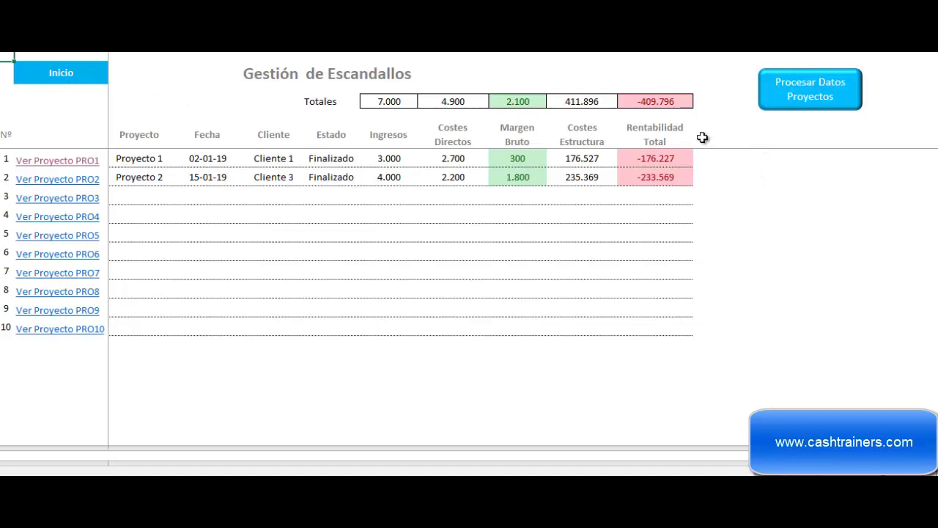
{"action": "left_click", "coordinate": [63, 70]}
{"action": "left_click", "coordinate": [511, 248]}
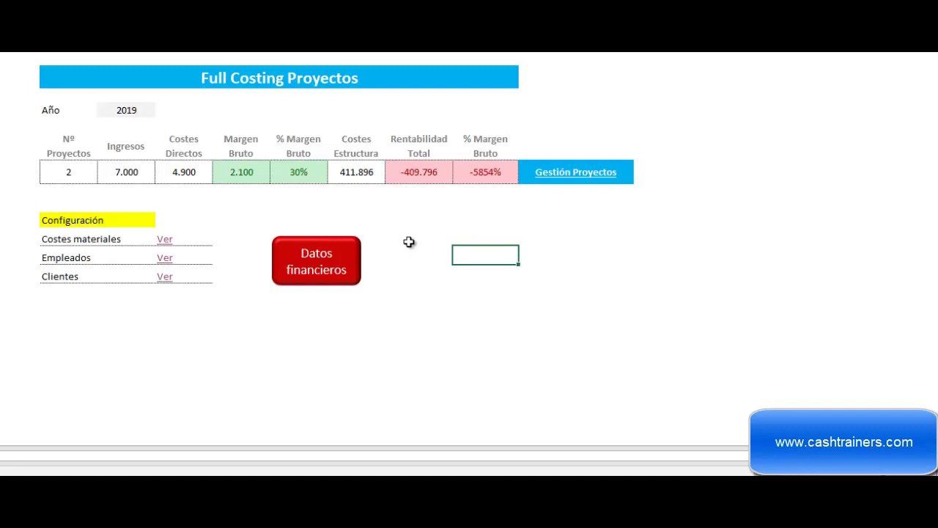
Open the ene-19 account balances from Datos financieros, review them and return to the monthly data index.
{"action": "left_click", "coordinate": [321, 257]}
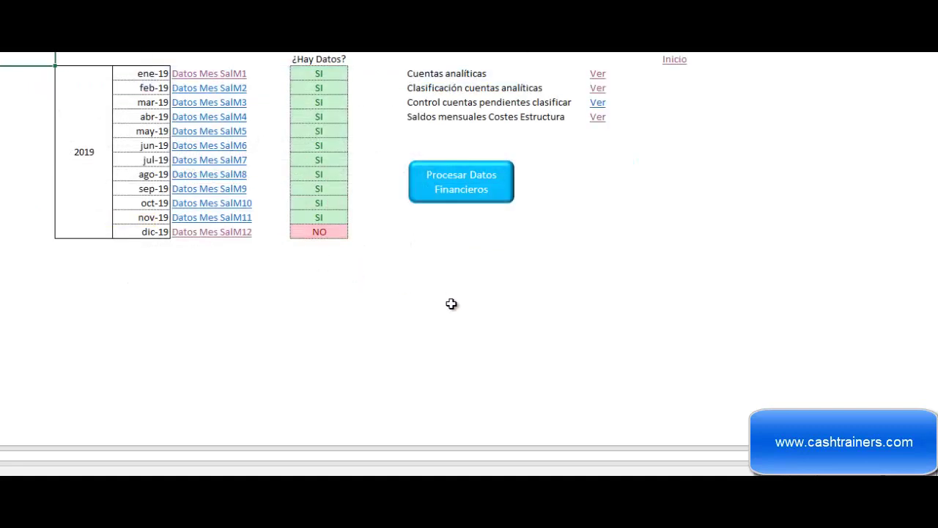
{"action": "left_click", "coordinate": [225, 75]}
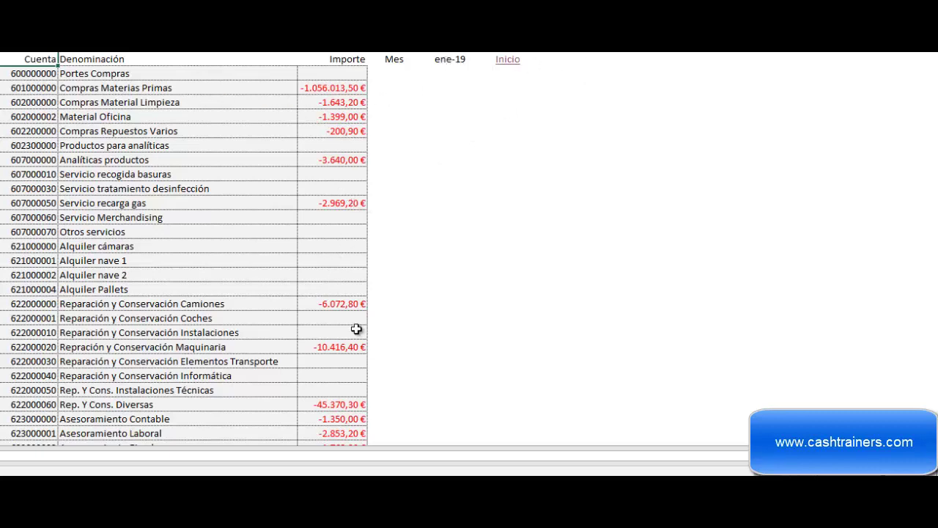
{"action": "left_click", "coordinate": [505, 59]}
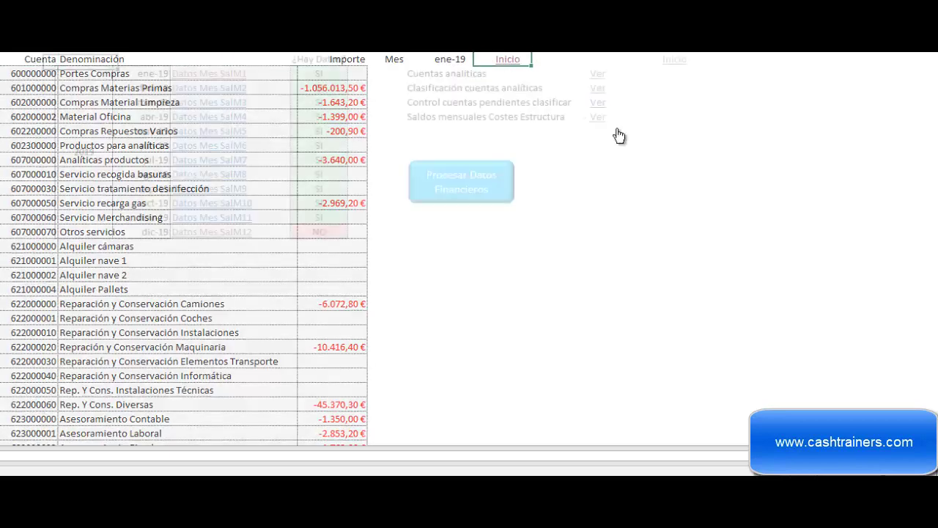
Open the Cuentas analíticas list, review its account categories and return to the monthly data index.
{"action": "left_click", "coordinate": [719, 117]}
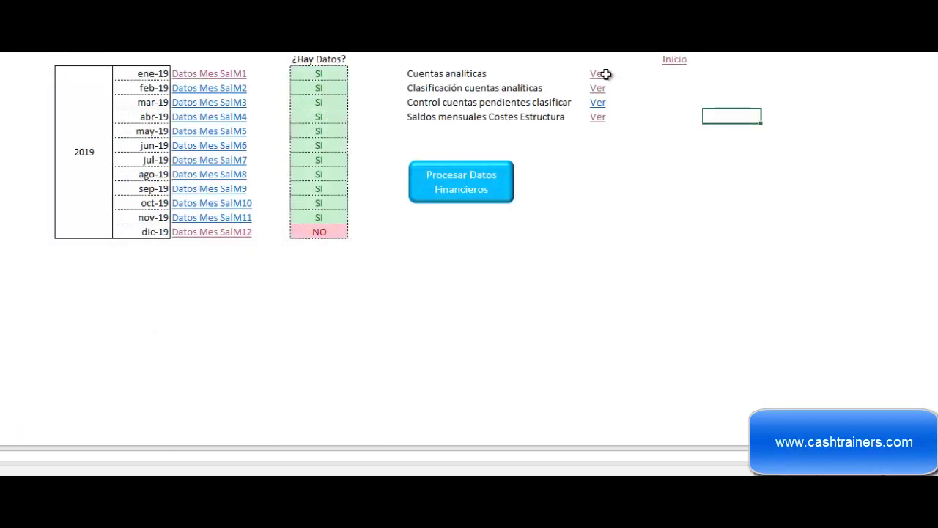
{"action": "left_click", "coordinate": [597, 75]}
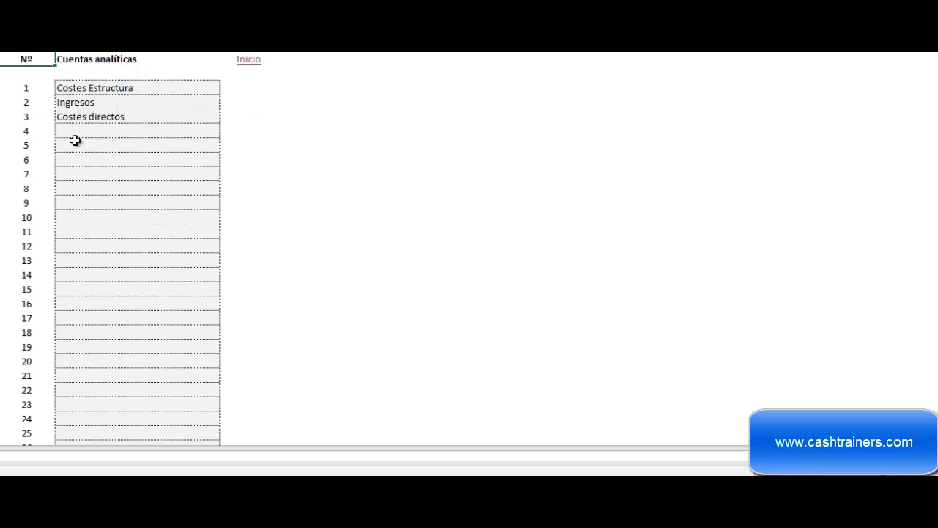
{"action": "left_click", "coordinate": [260, 104]}
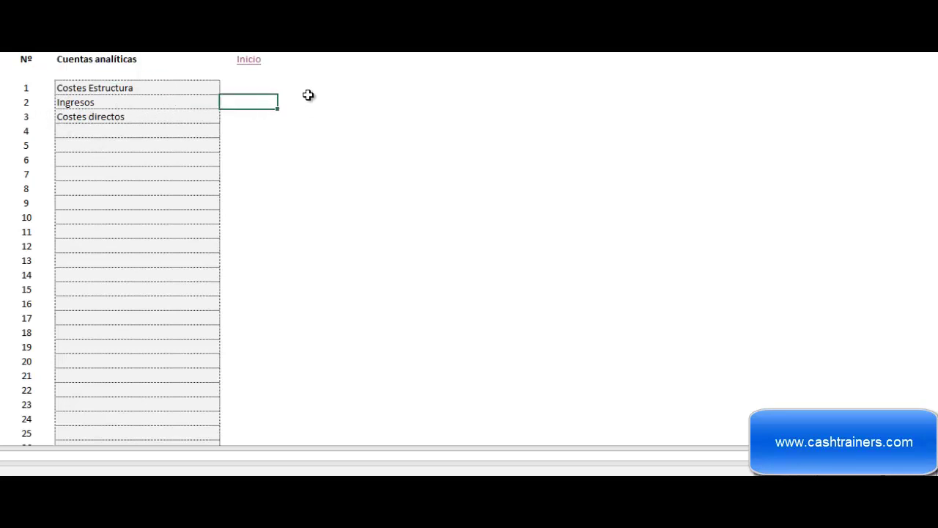
{"action": "left_click", "coordinate": [308, 97]}
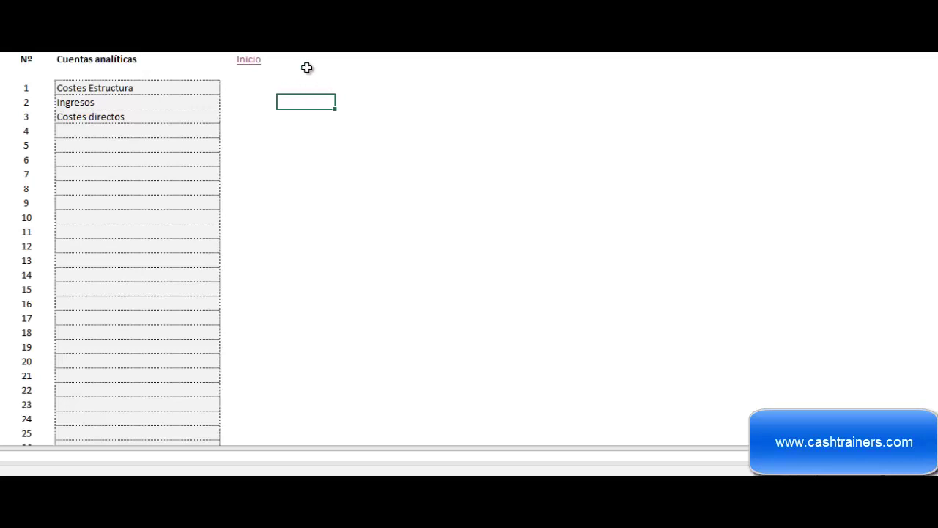
{"action": "left_click", "coordinate": [251, 61]}
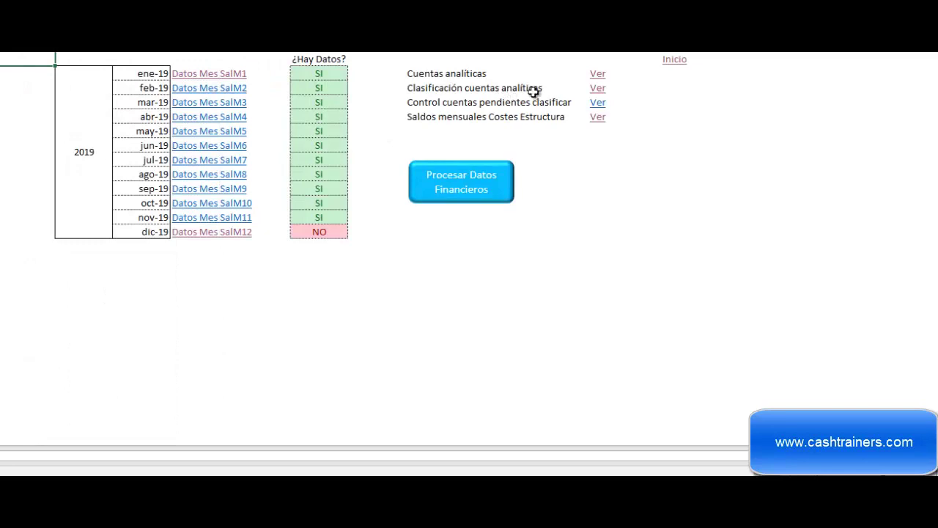
Open Clasificación cuentas analíticas and examine how each accounting account is assigned to Ingresos, Costes directos or Costes Estructura.
{"action": "left_click", "coordinate": [599, 91]}
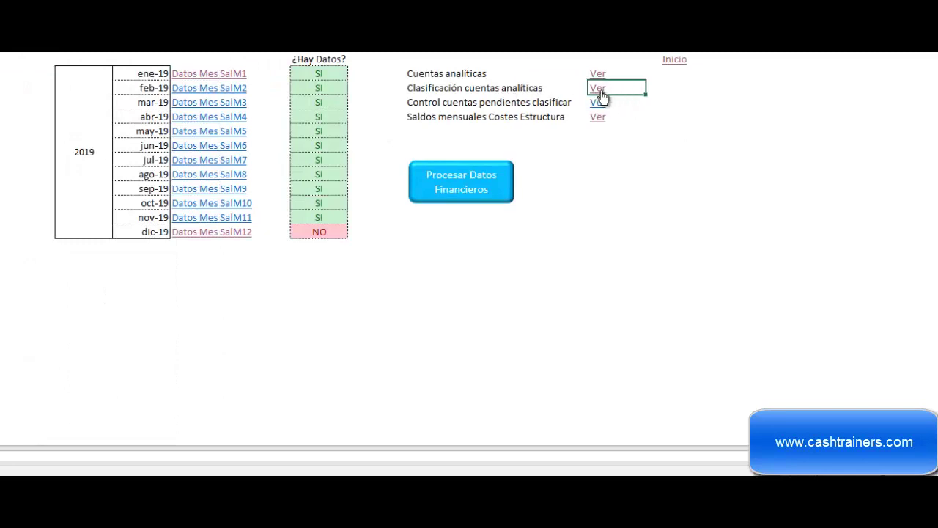
{"action": "left_click", "coordinate": [732, 147]}
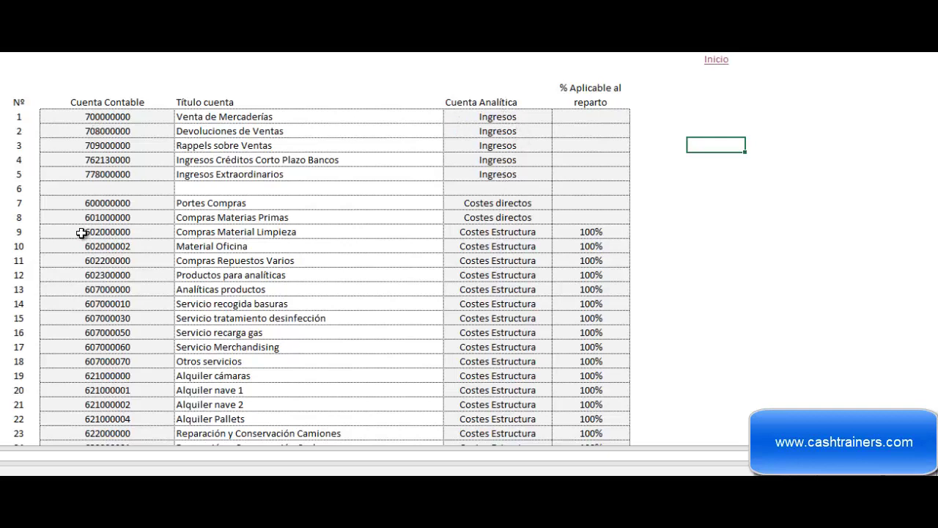
{"action": "left_click", "coordinate": [763, 203]}
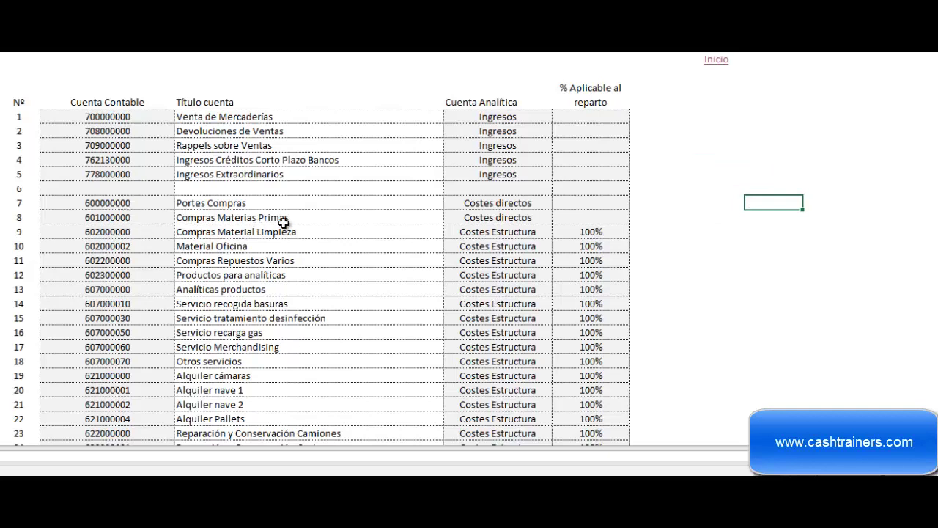
{"action": "left_click", "coordinate": [668, 217]}
{"action": "left_click", "coordinate": [682, 217]}
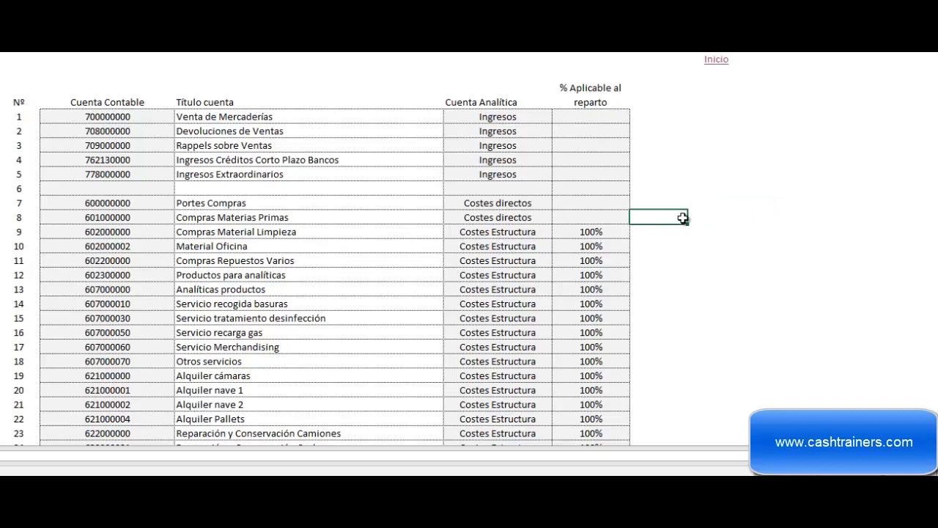
{"action": "left_click", "coordinate": [702, 207]}
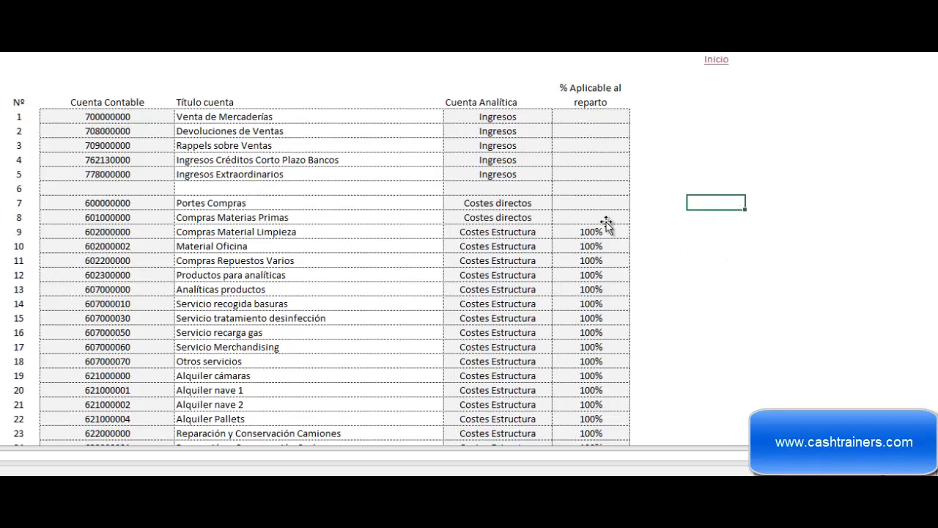
{"action": "scroll", "coordinate": [215, 236], "scroll_direction": "down", "scroll_amount": 3}
{"action": "scroll", "coordinate": [425, 230], "scroll_direction": "down", "scroll_amount": 9}
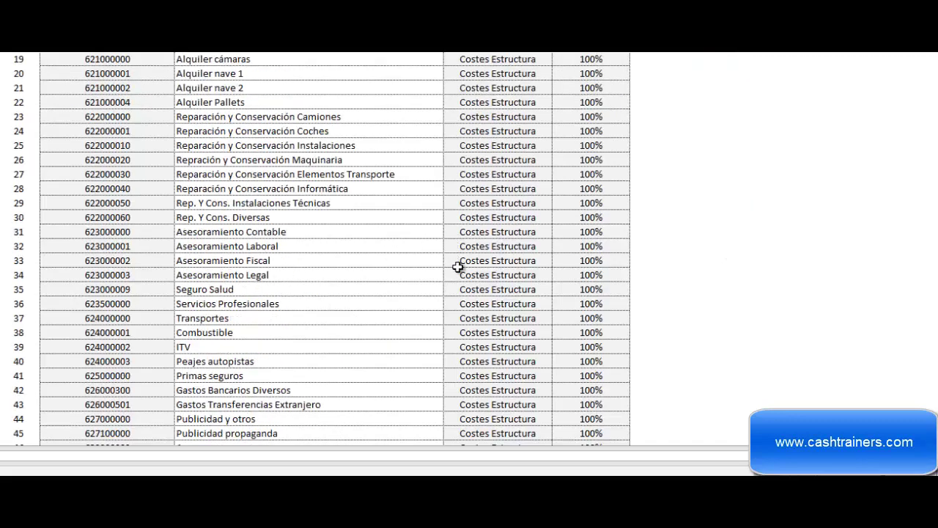
{"action": "scroll", "coordinate": [454, 288], "scroll_direction": "down", "scroll_amount": 10}
{"action": "scroll", "coordinate": [554, 293], "scroll_direction": "up", "scroll_amount": 16}
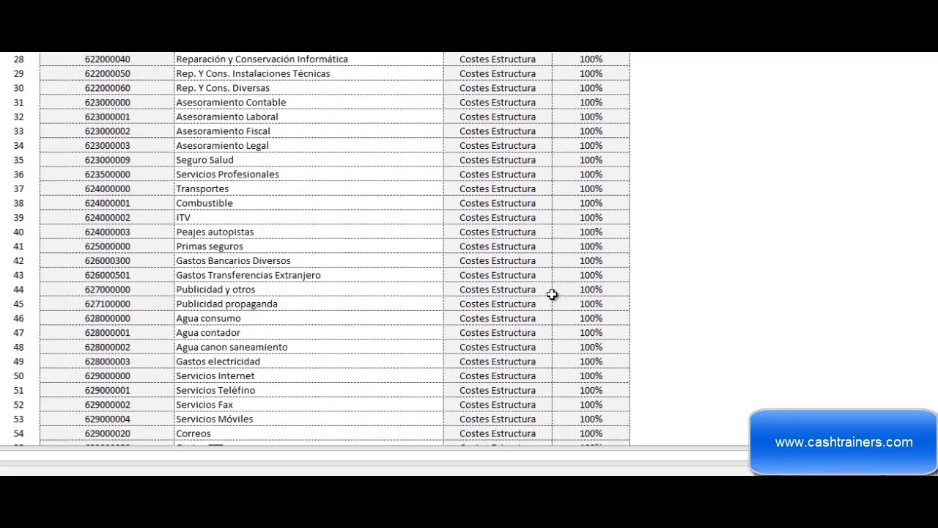
{"action": "scroll", "coordinate": [694, 298], "scroll_direction": "up", "scroll_amount": 5}
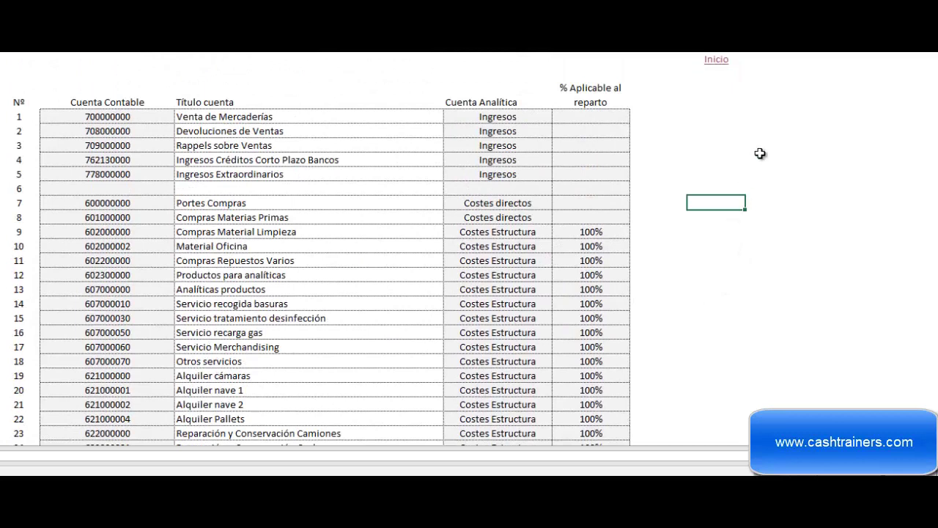
Examine the % Aplicable al reparto column down to the salary and social cost accounts, then return to the monthly data index.
{"action": "left_click", "coordinate": [780, 136]}
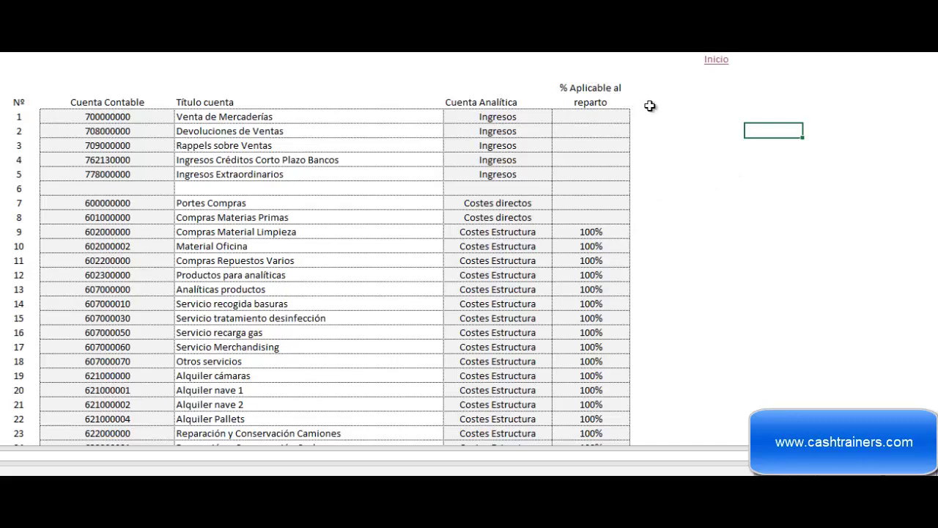
{"action": "scroll", "coordinate": [645, 235], "scroll_direction": "down", "scroll_amount": 9}
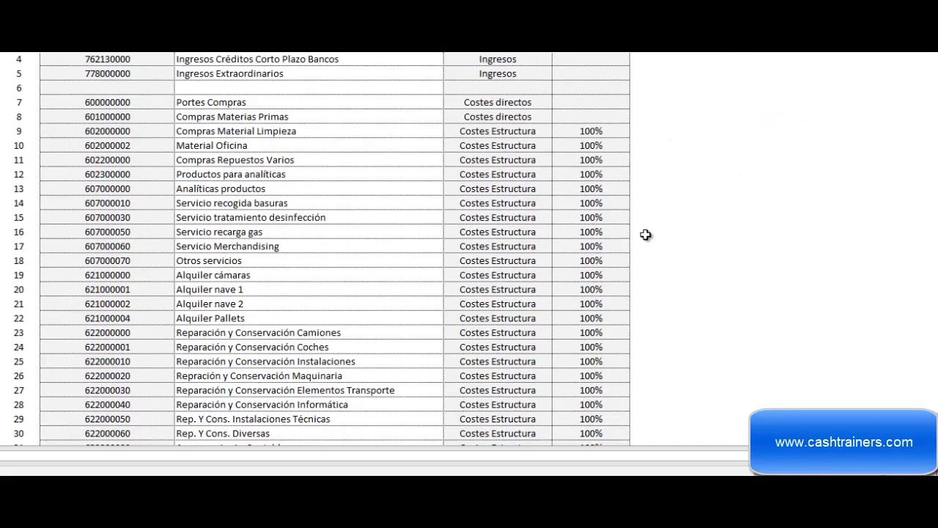
{"action": "scroll", "coordinate": [643, 232], "scroll_direction": "down", "scroll_amount": 12}
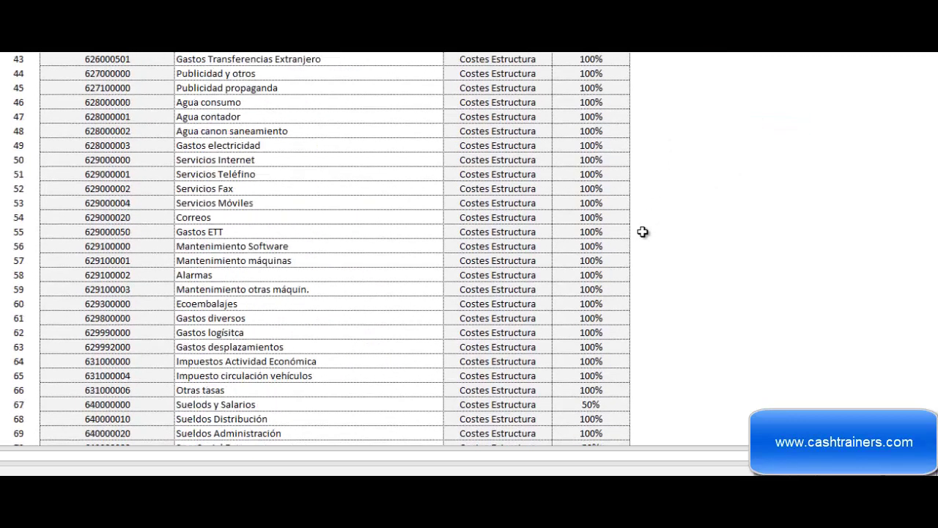
{"action": "scroll", "coordinate": [659, 231], "scroll_direction": "up", "scroll_amount": 1}
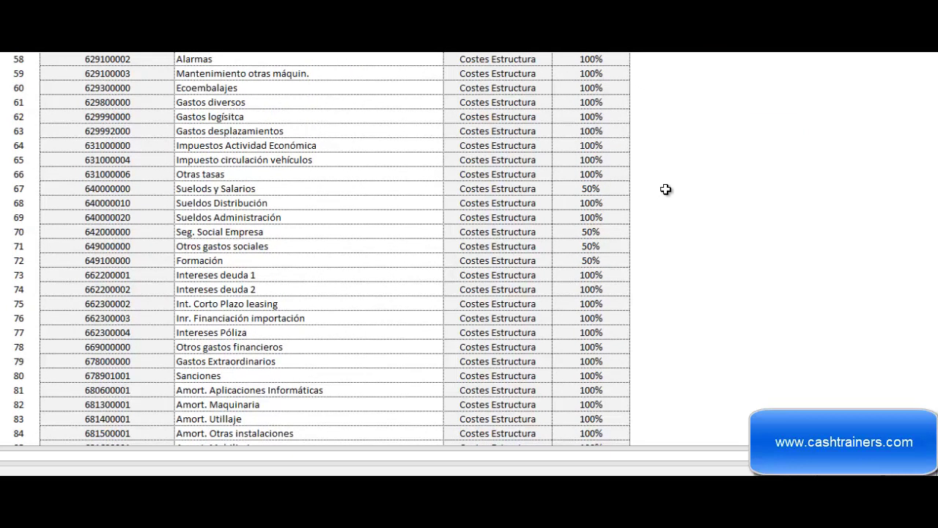
{"action": "left_click", "coordinate": [665, 189]}
{"action": "left_click", "coordinate": [714, 193]}
{"action": "left_click", "coordinate": [676, 188]}
{"action": "left_click", "coordinate": [699, 184]}
{"action": "left_click_drag", "start_coordinate": [930, 325], "coordinate": [929, 322]}
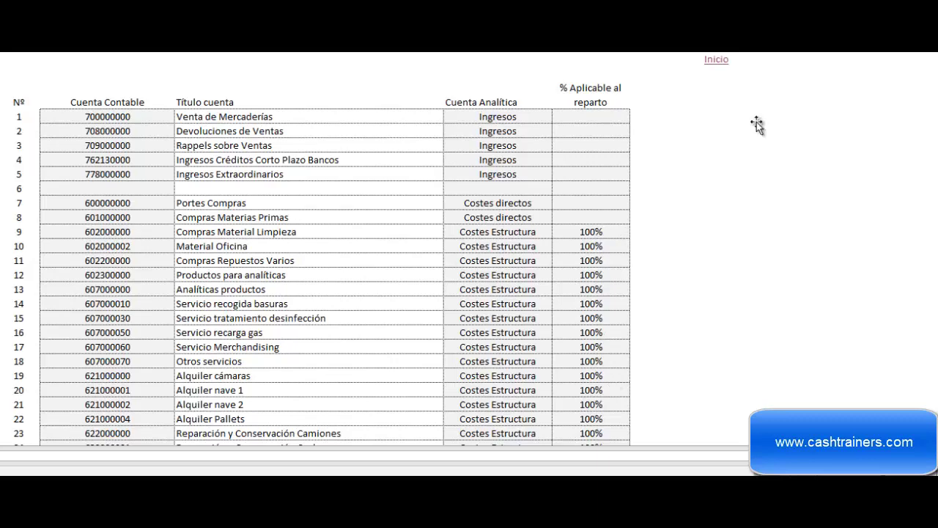
{"action": "left_click", "coordinate": [715, 60]}
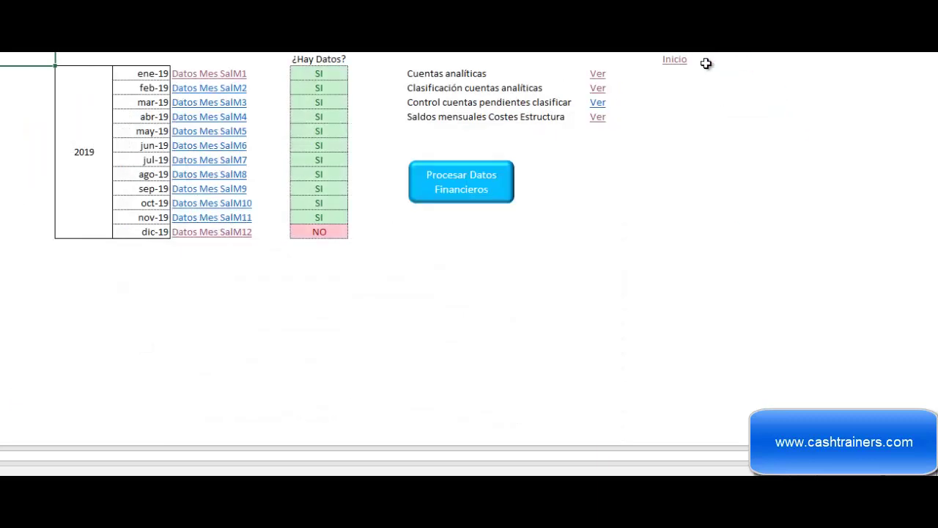
Review the Saldos mensuales Costes Estructura table, recheck the monthly data index and return to the Full Costing Proyectos start sheet.
{"action": "left_click", "coordinate": [644, 161]}
{"action": "left_click", "coordinate": [597, 117]}
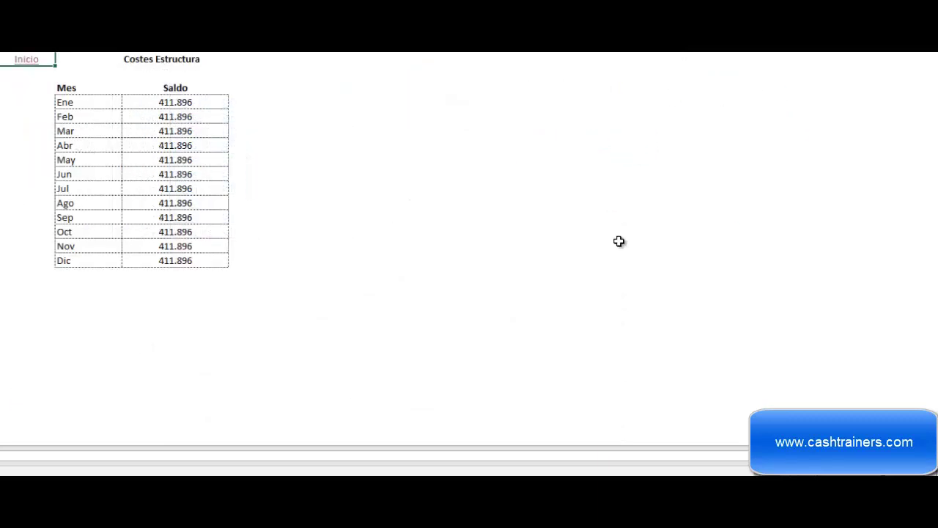
{"action": "left_click", "coordinate": [271, 70]}
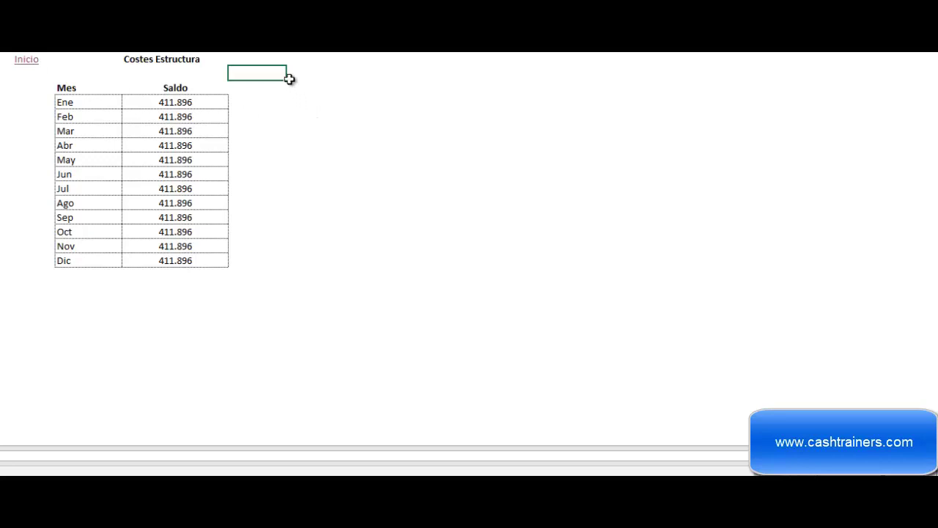
{"action": "left_click", "coordinate": [28, 60]}
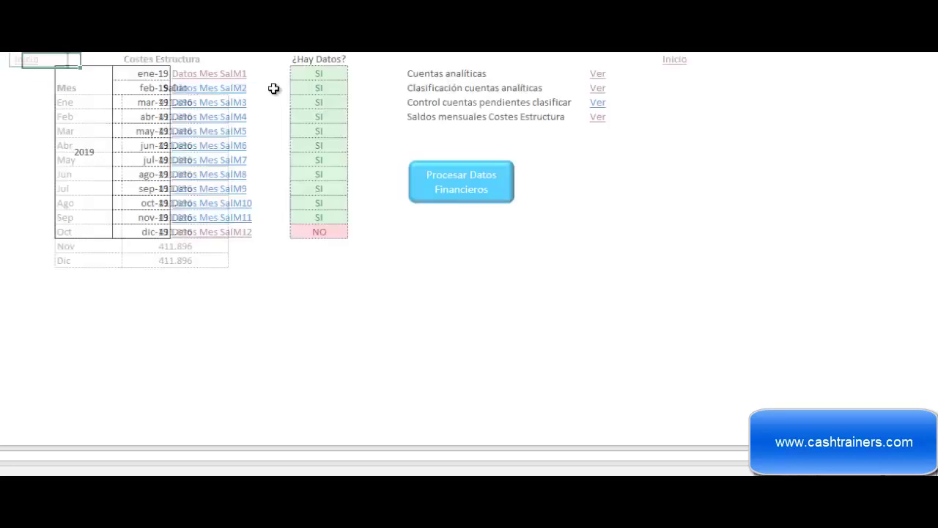
{"action": "left_click", "coordinate": [739, 157]}
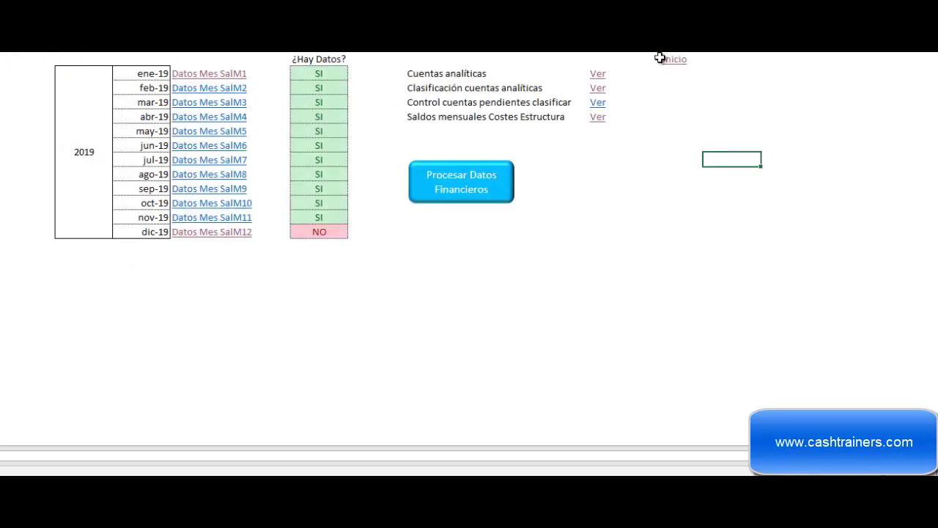
{"action": "left_click", "coordinate": [675, 60]}
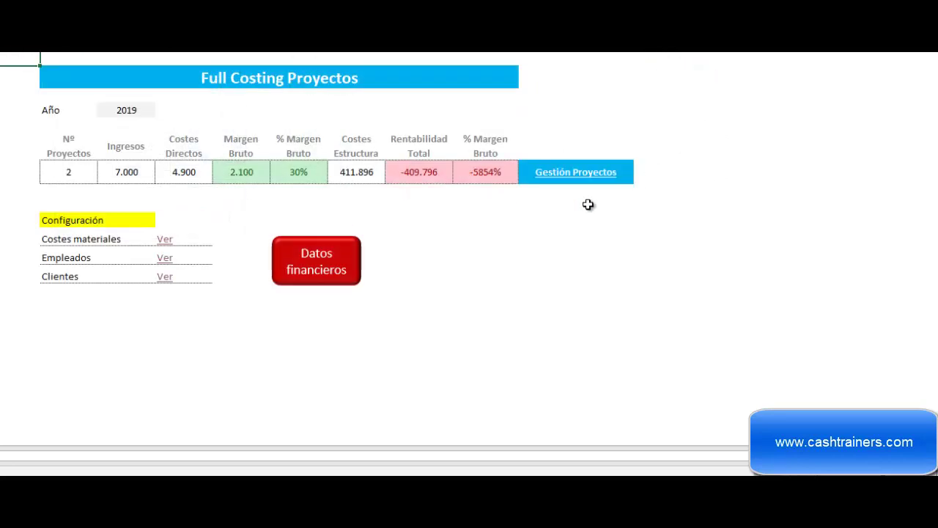
{"action": "left_click", "coordinate": [323, 265]}
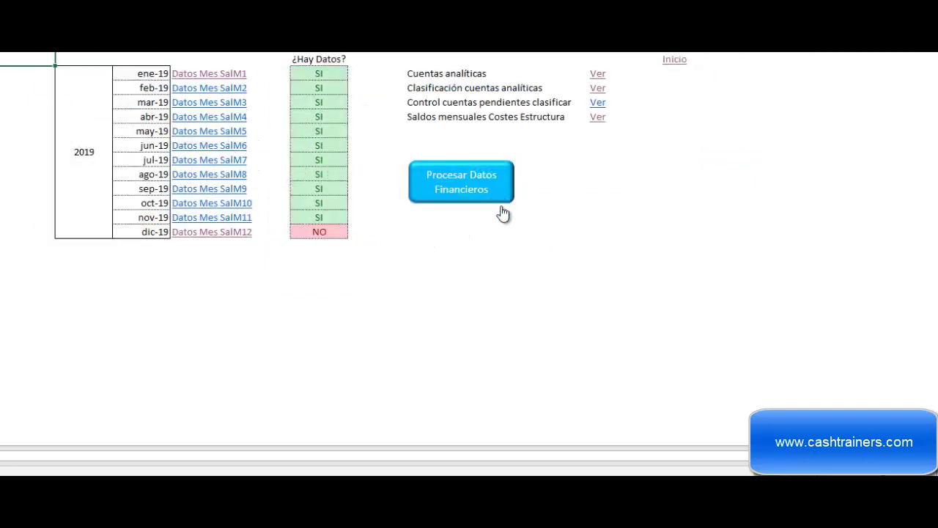
{"action": "left_click", "coordinate": [674, 59]}
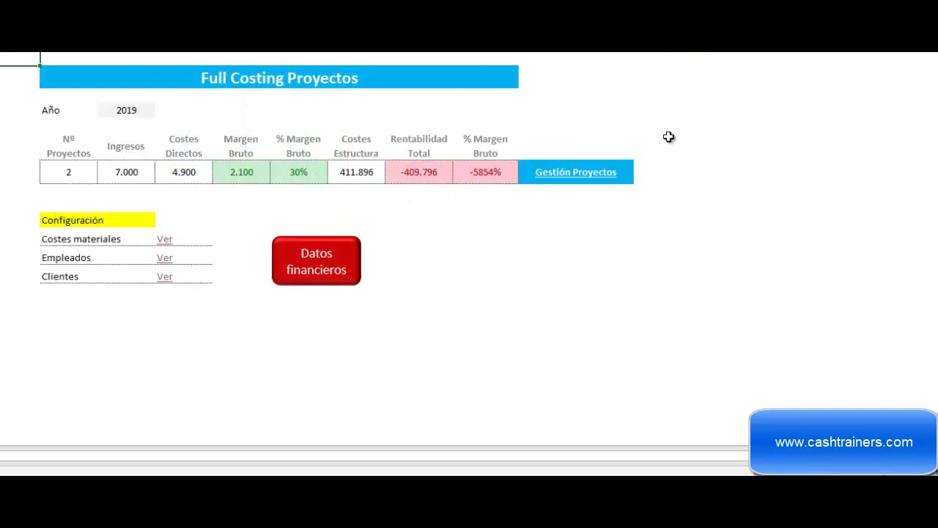
Open Gestión Proyectos and process the project data to update the costs and profitability of the listed projects.
{"action": "left_click", "coordinate": [667, 136]}
{"action": "left_click", "coordinate": [592, 171]}
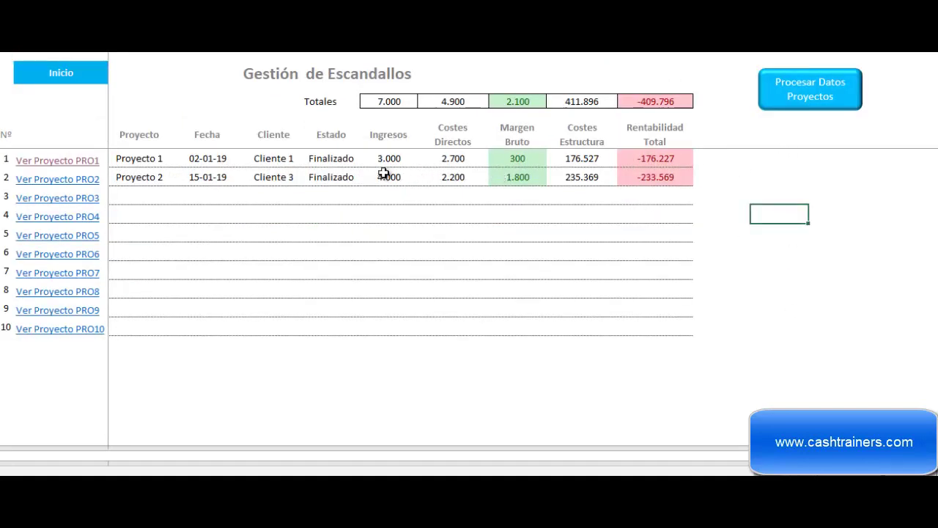
{"action": "left_click", "coordinate": [814, 94]}
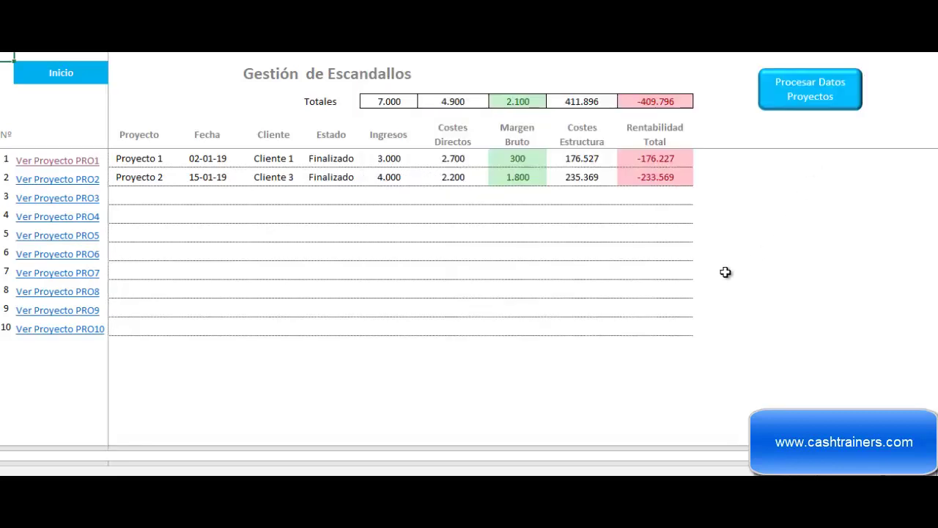
{"action": "left_click", "coordinate": [767, 195]}
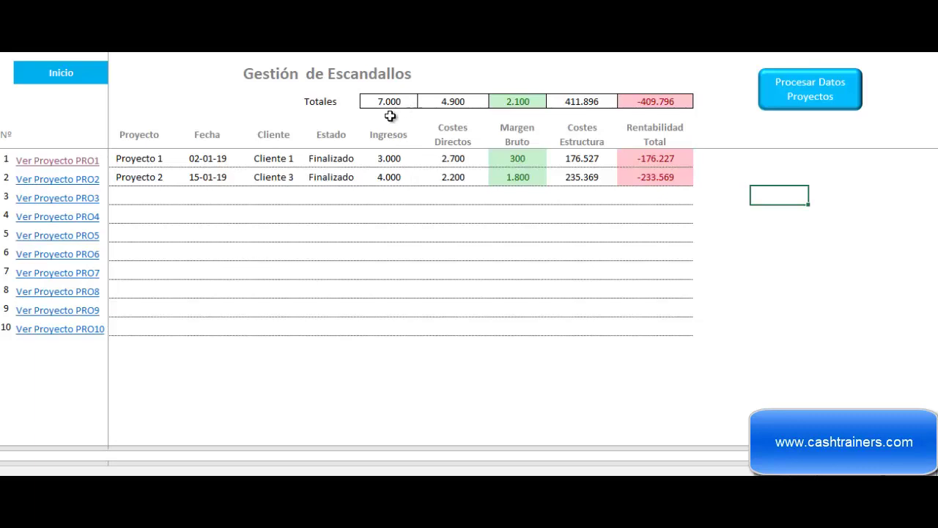
Return to Datos financieros, check the January balance under Saldos mensuales Costes Estructura and go back to the monthly data index.
{"action": "left_click", "coordinate": [64, 77]}
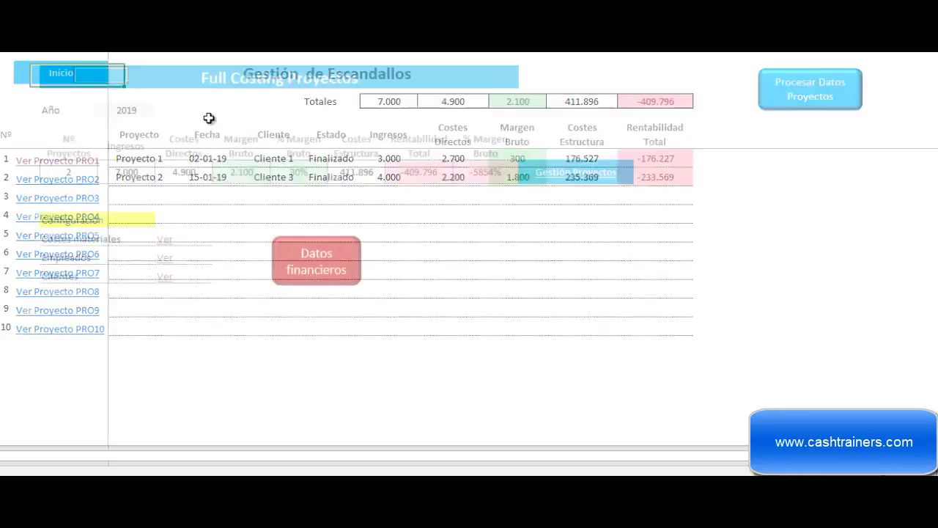
{"action": "left_click", "coordinate": [343, 254]}
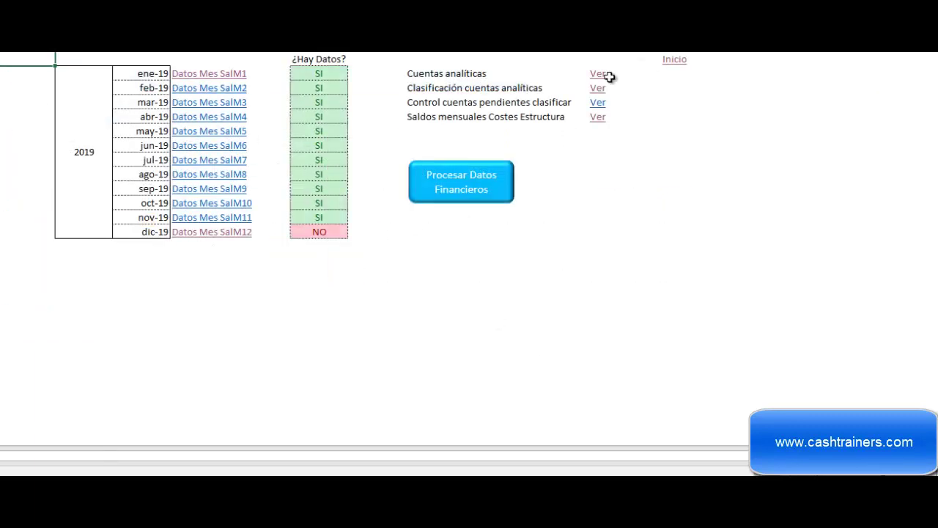
{"action": "left_click", "coordinate": [600, 118]}
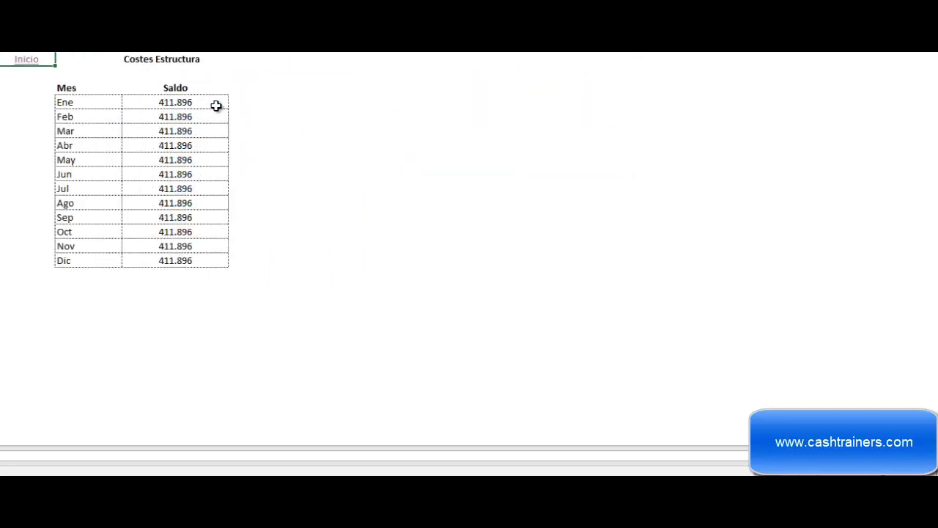
{"action": "left_click", "coordinate": [33, 60]}
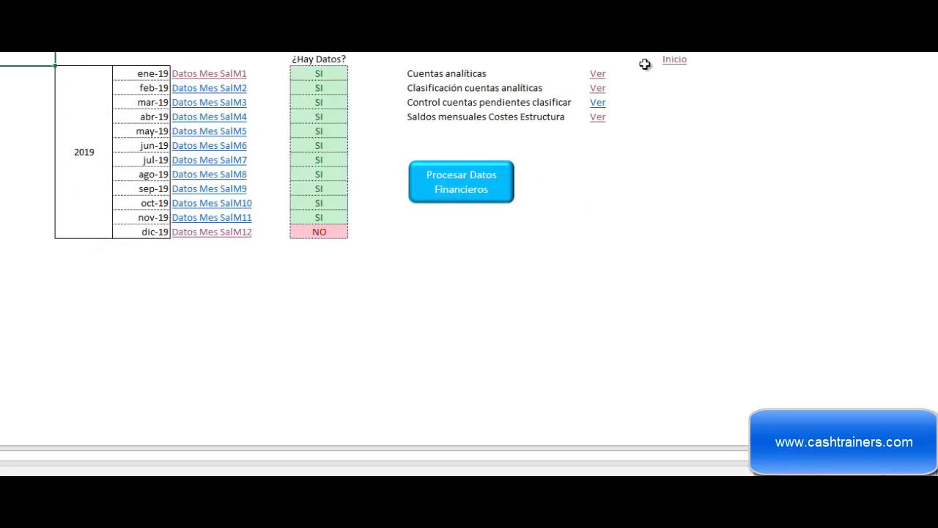
Reopen the Gestión de Escandallos project list and review the Costes Estructura and Rentabilidad Total of each project.
{"action": "left_click", "coordinate": [674, 62]}
{"action": "left_click", "coordinate": [579, 178]}
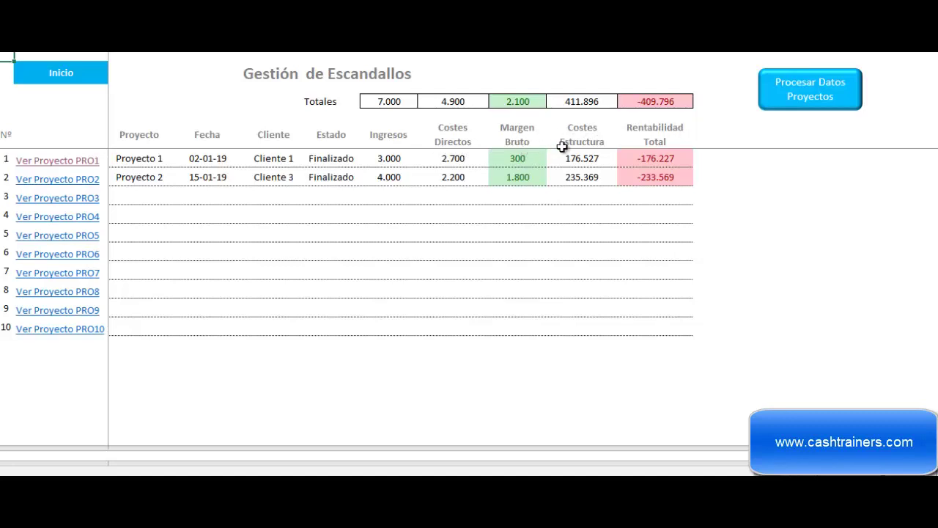
{"action": "left_click", "coordinate": [711, 134]}
{"action": "left_click", "coordinate": [775, 140]}
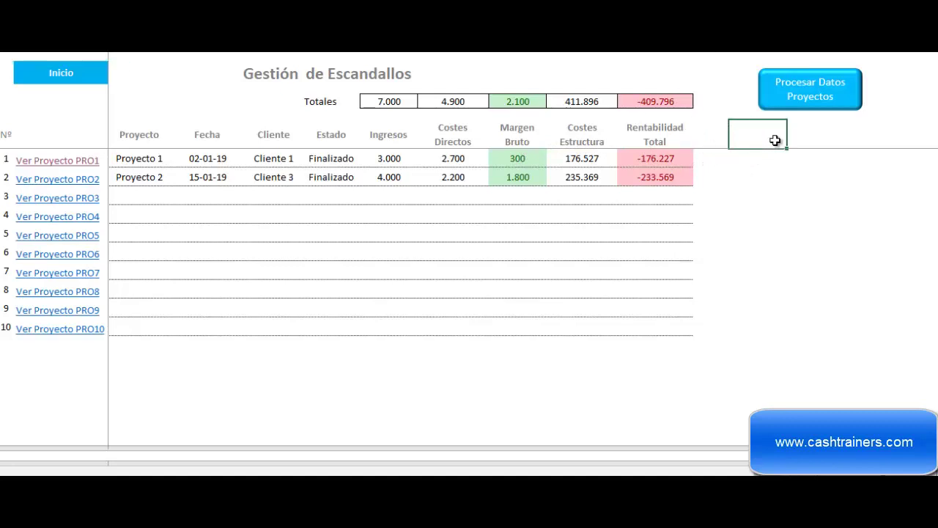
{"action": "left_click", "coordinate": [730, 129]}
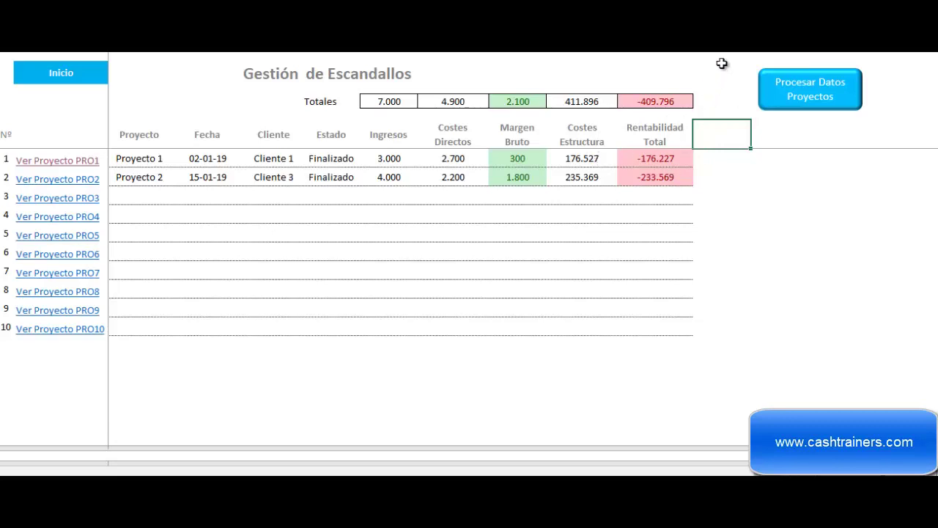
{"action": "key", "text": "Up"}
{"action": "key", "text": "Up"}
{"action": "key", "text": "Up"}
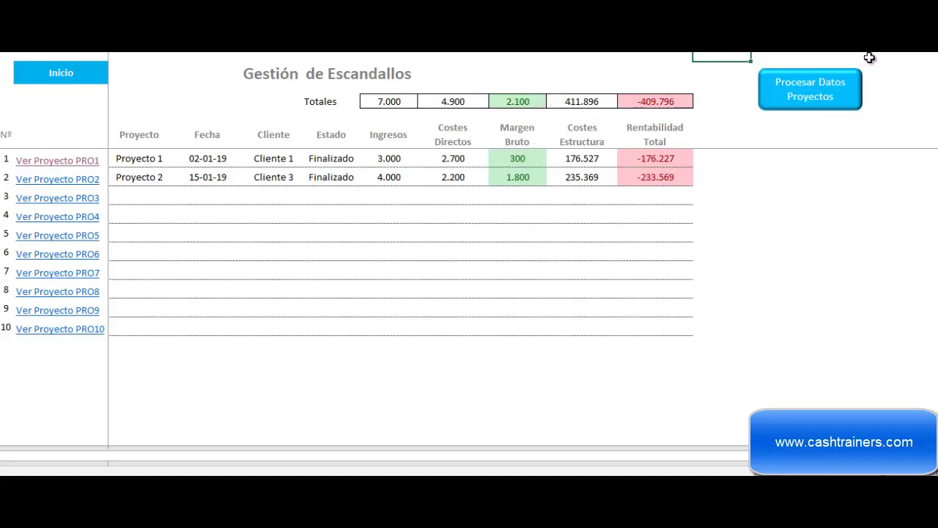
{"action": "left_click", "coordinate": [759, 134]}
{"action": "left_click", "coordinate": [722, 135]}
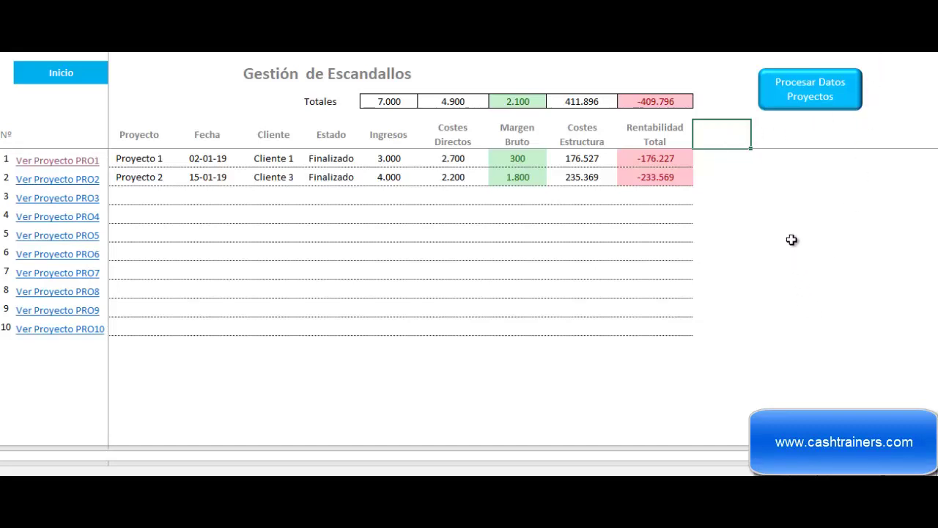
{"action": "left_click", "coordinate": [880, 63]}
{"action": "left_click", "coordinate": [880, 61]}
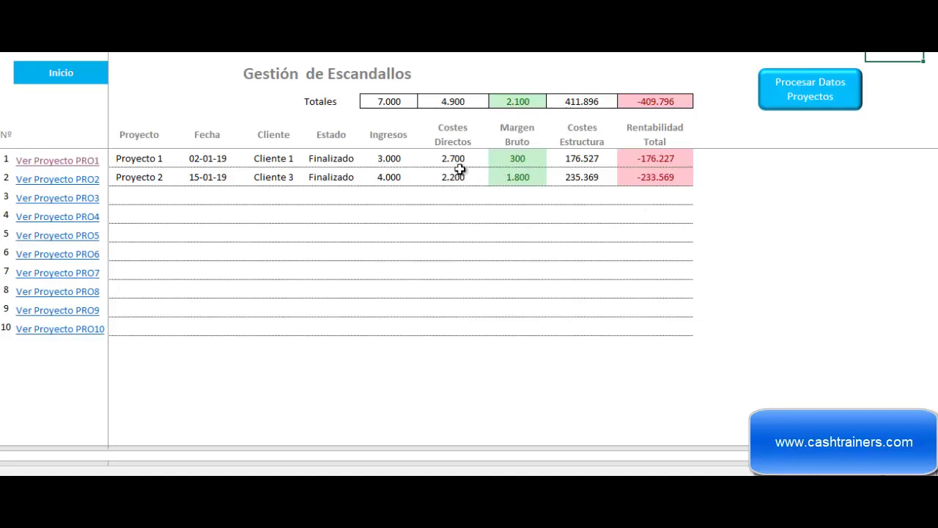
{"action": "left_click", "coordinate": [753, 161]}
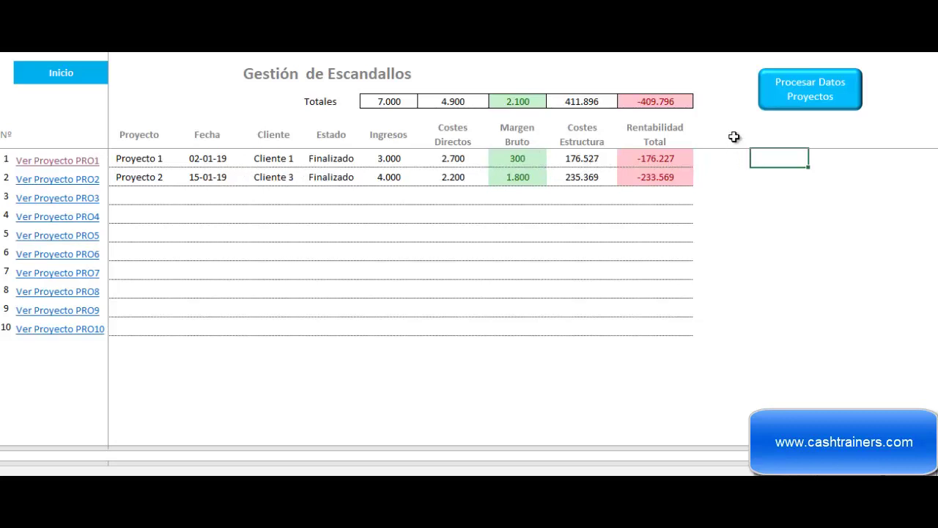
{"action": "left_click", "coordinate": [765, 136]}
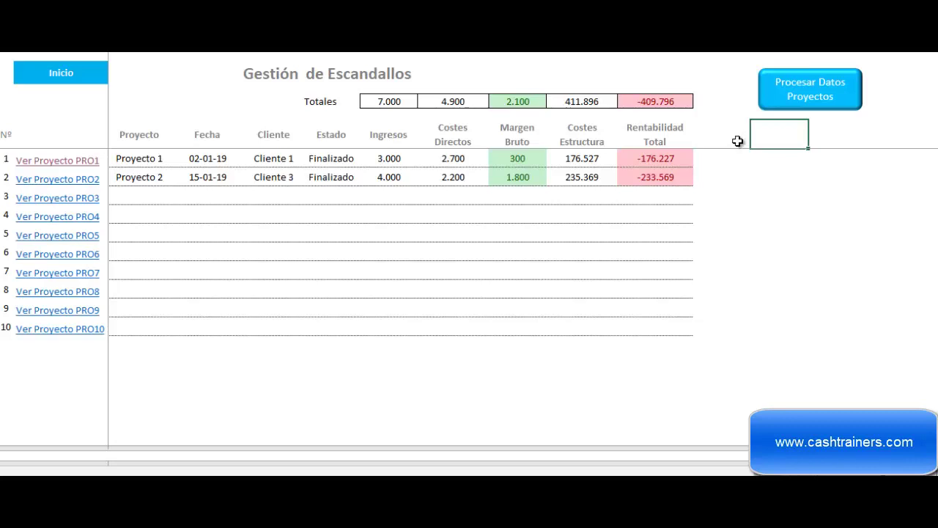
{"action": "left_click", "coordinate": [737, 137]}
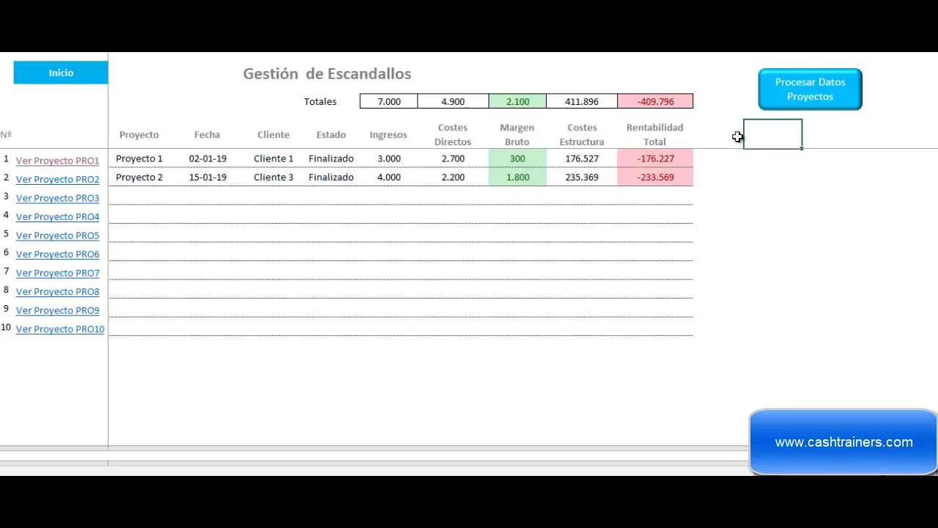
Return to the Full Costing Proyectos start sheet and review the 2019 summary of project income, costs and profitability.
{"action": "left_click", "coordinate": [66, 74]}
{"action": "left_click", "coordinate": [66, 75]}
{"action": "left_click", "coordinate": [667, 79]}
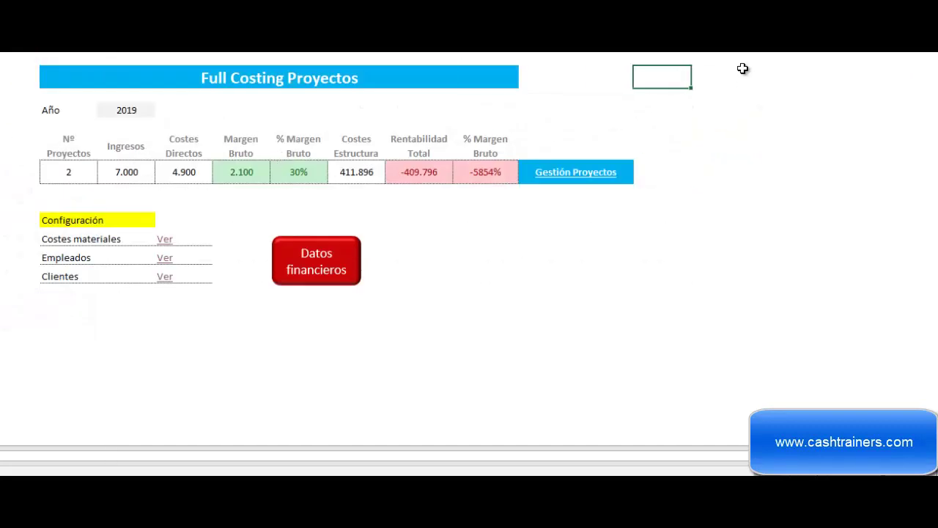
{"action": "left_click", "coordinate": [745, 68]}
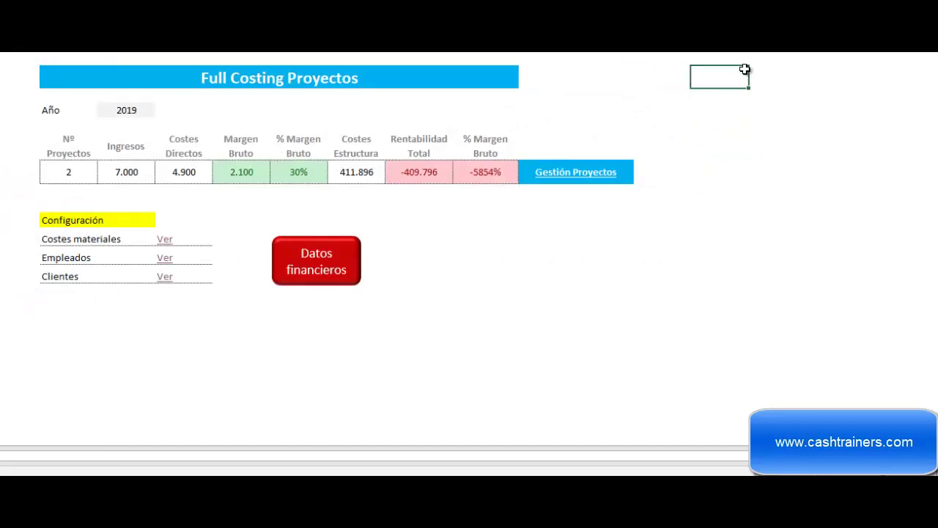